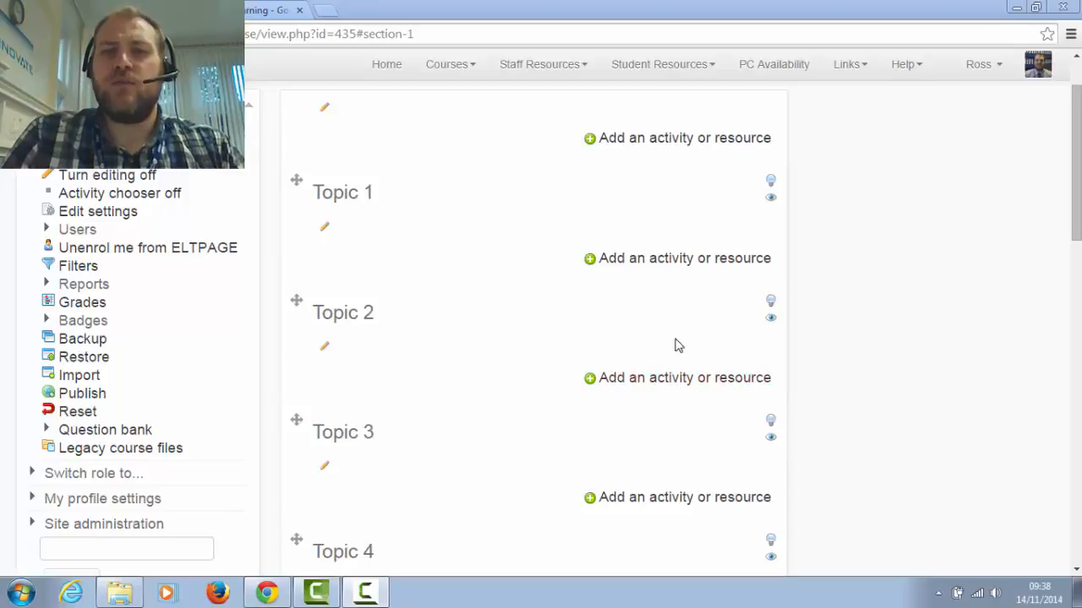
Start adding a new Label resource to Topic 1
{"action": "left_click", "coordinate": [660, 268]}
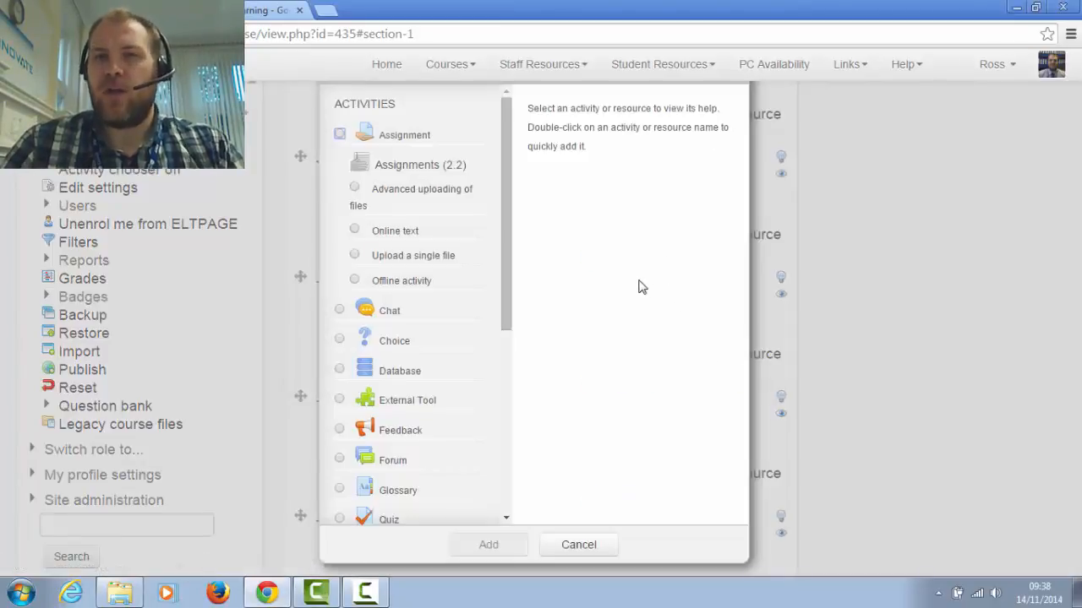
{"action": "scroll", "coordinate": [432, 246], "scroll_direction": "down", "scroll_amount": 5}
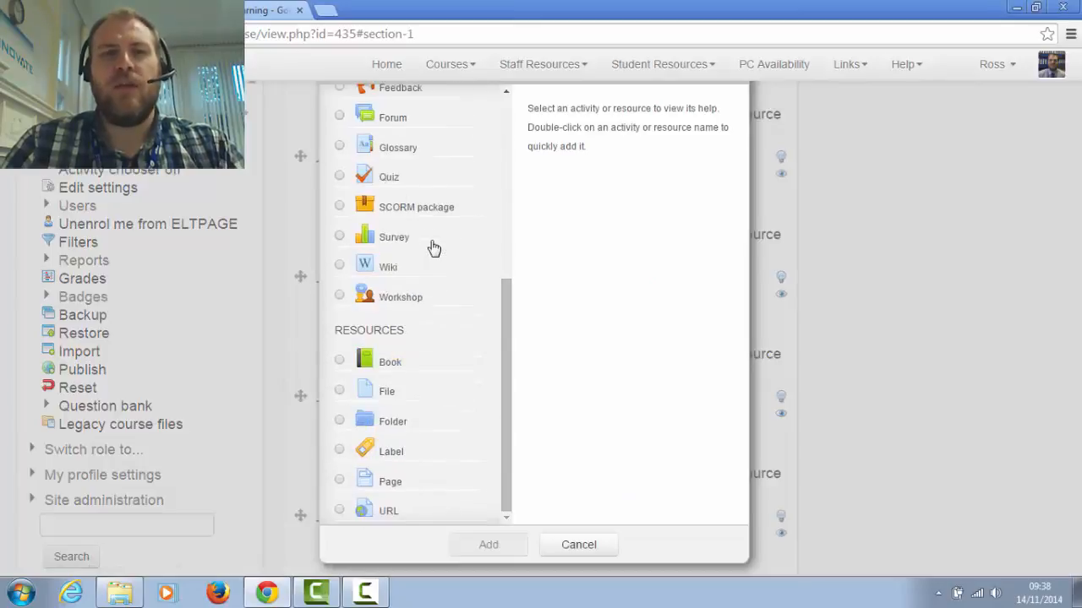
{"action": "scroll", "coordinate": [430, 246], "scroll_direction": "up", "scroll_amount": 3}
{"action": "scroll", "coordinate": [430, 246], "scroll_direction": "down", "scroll_amount": 3}
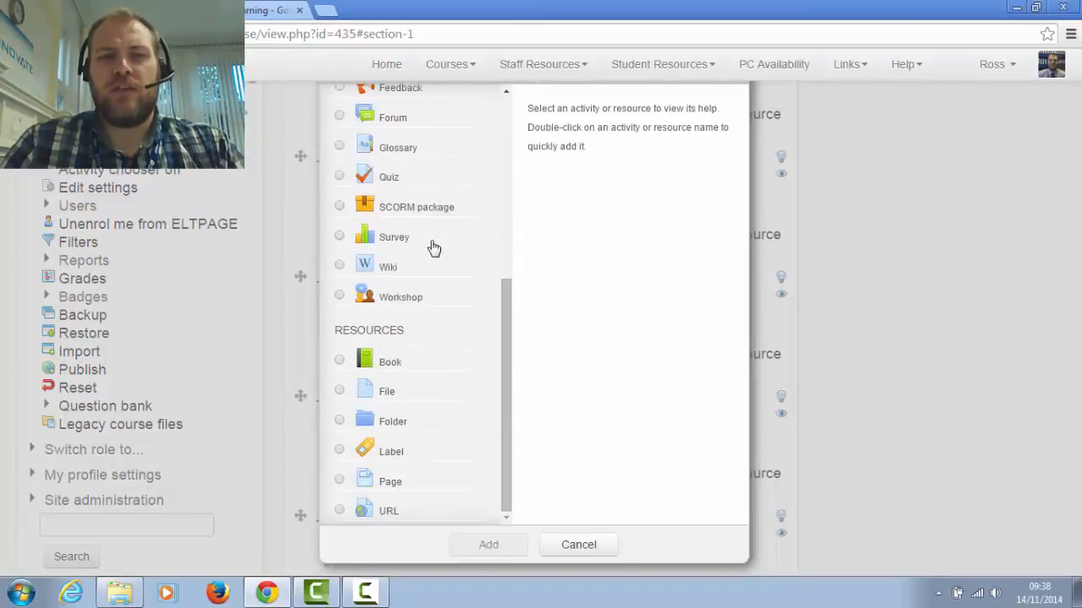
{"action": "left_click", "coordinate": [340, 452]}
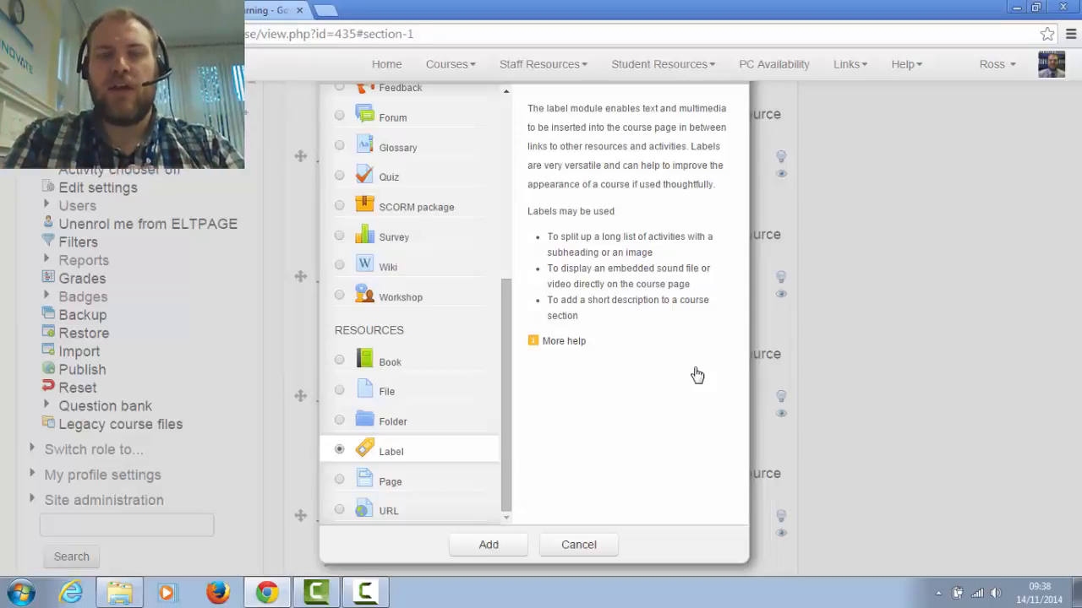
{"action": "left_click", "coordinate": [513, 546]}
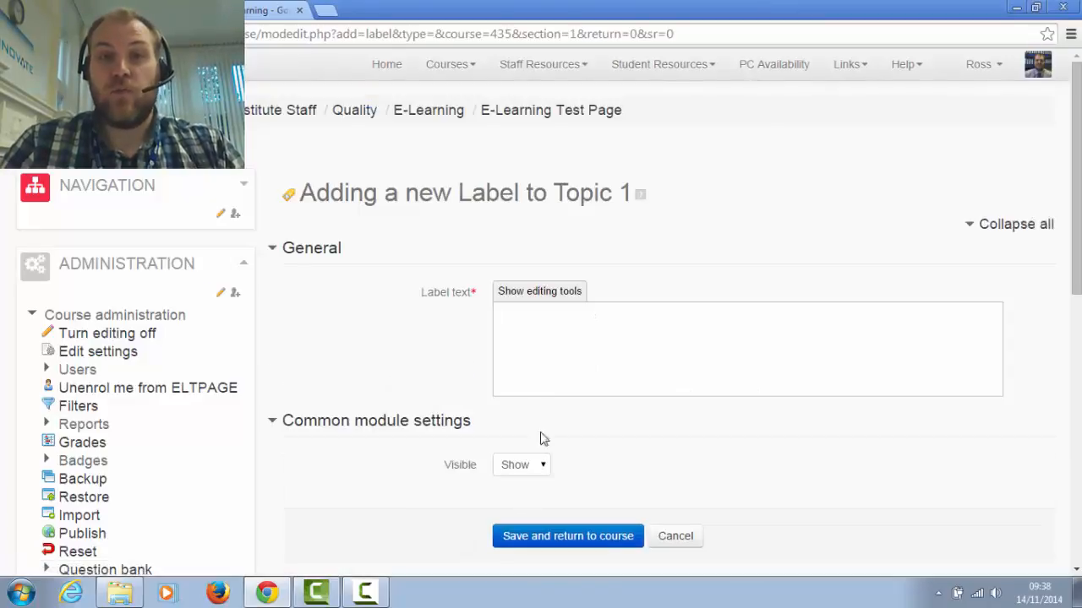
Show the editing tools for the label text and enlarge its text area
{"action": "left_click", "coordinate": [522, 292]}
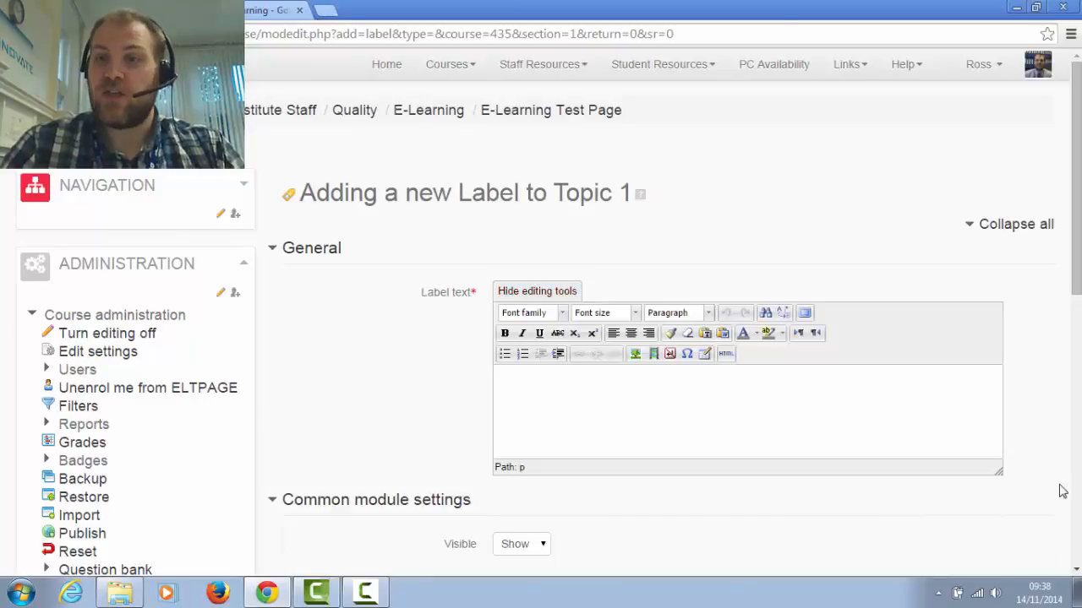
{"action": "left_click_drag", "start_coordinate": [999, 470], "coordinate": [1009, 516]}
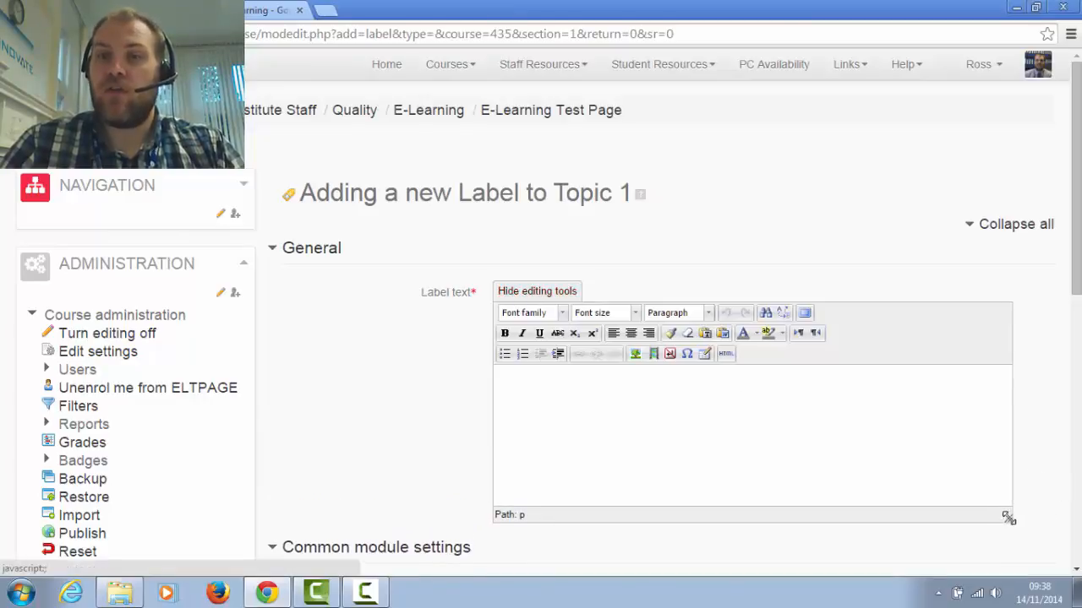
{"action": "scroll", "coordinate": [871, 432], "scroll_direction": "down", "scroll_amount": 2}
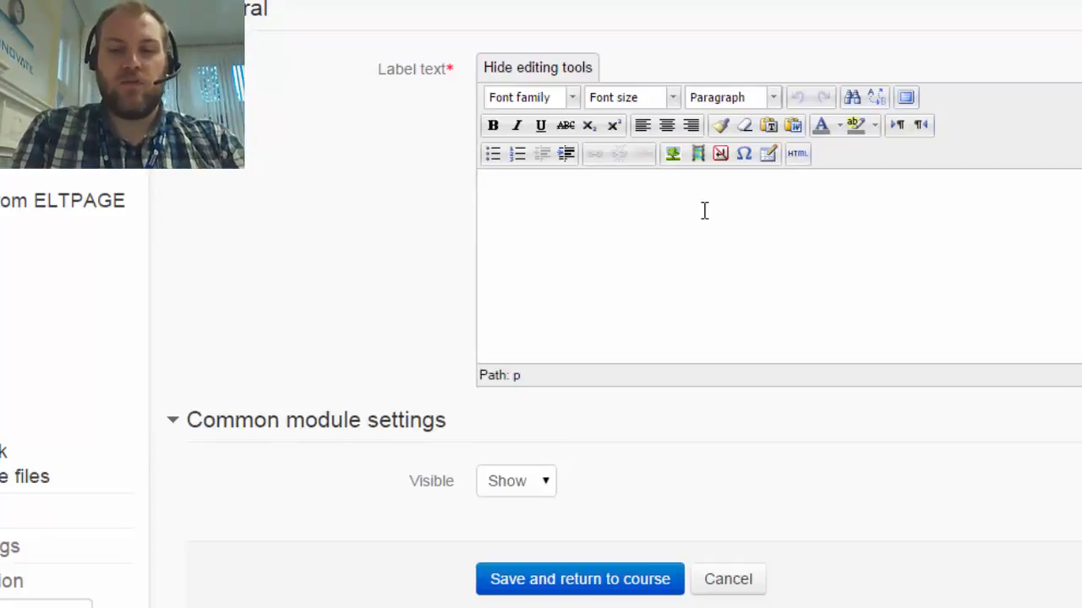
Enter "Moodle Guides (PDF format)" as the label text
{"action": "type", "text": "M"}
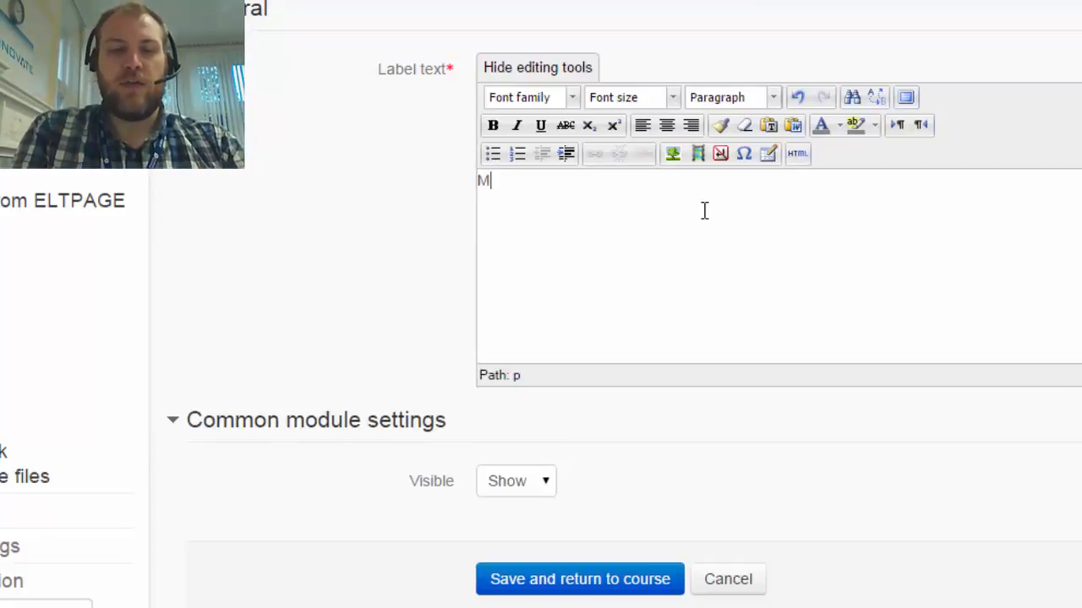
{"action": "type", "text": "oodle Guides"}
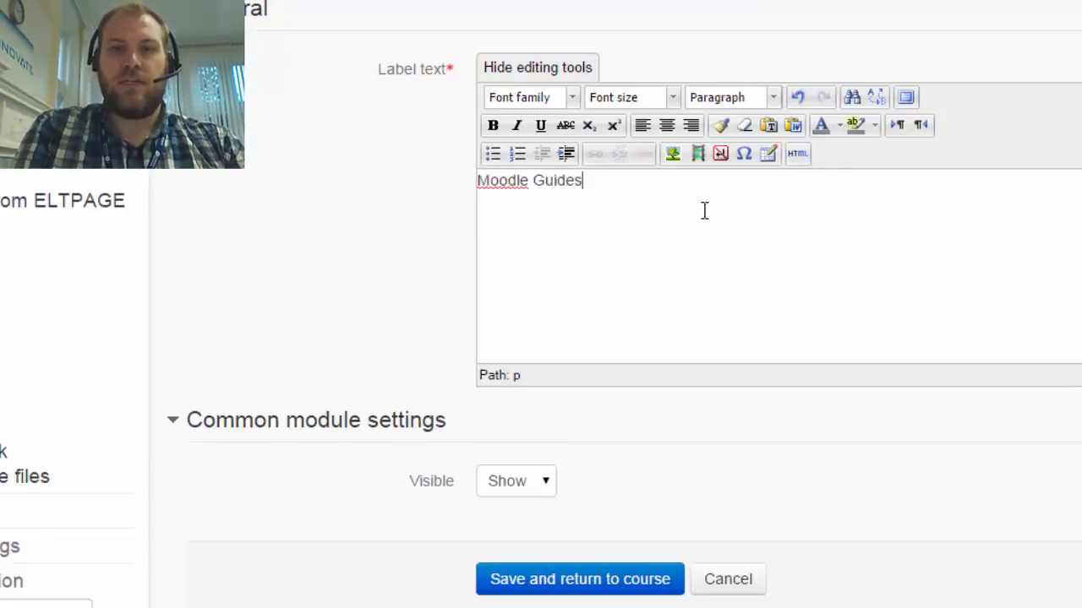
{"action": "type", "text": " (PDF"}
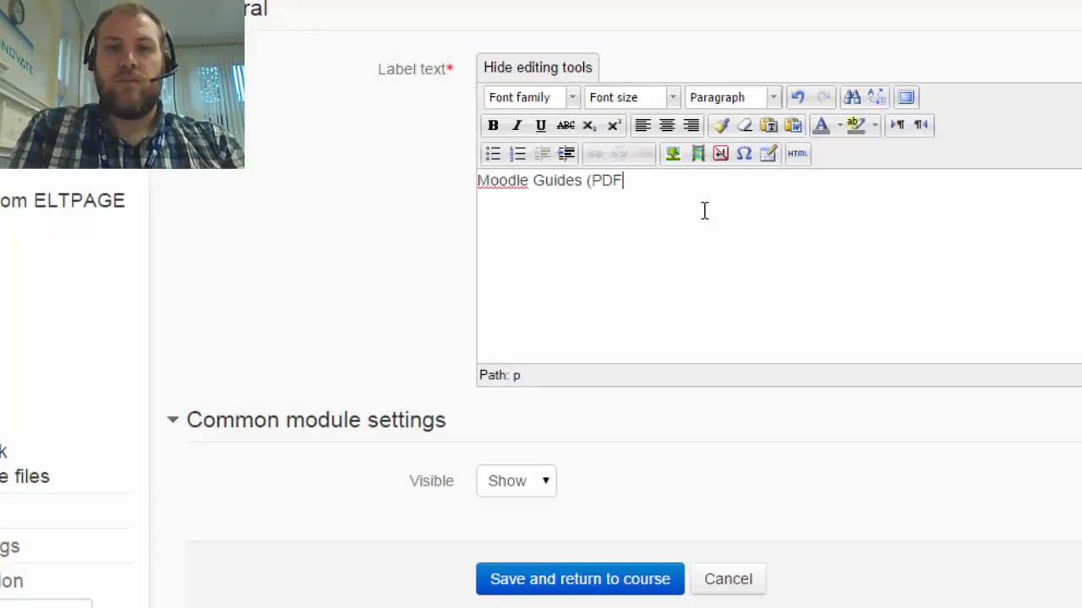
{"action": "type", "text": " form"}
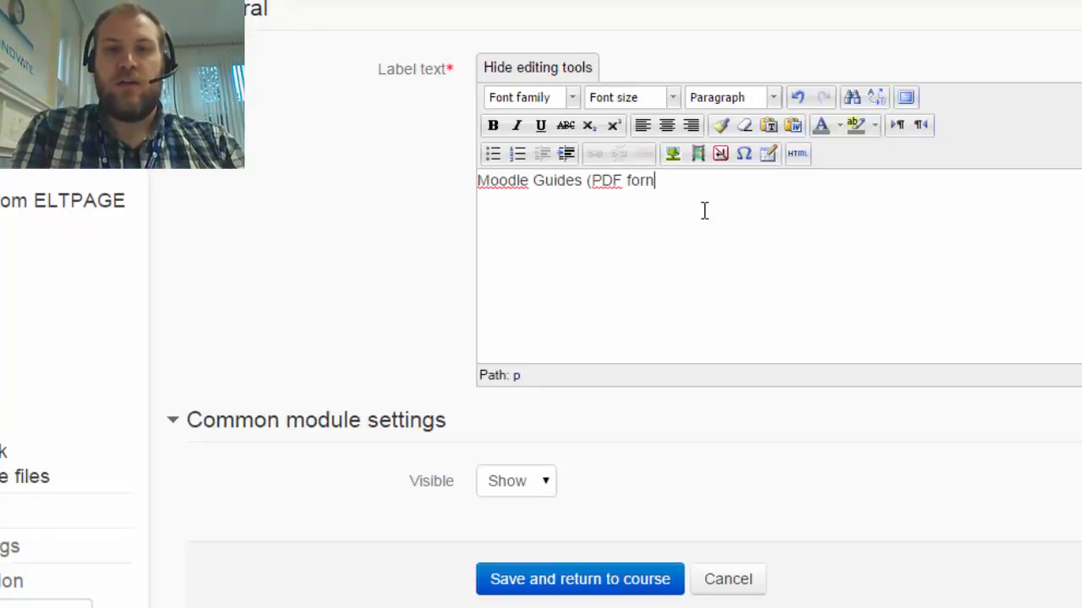
{"action": "key", "text": "BackSpace"}
{"action": "type", "text": "mat"}
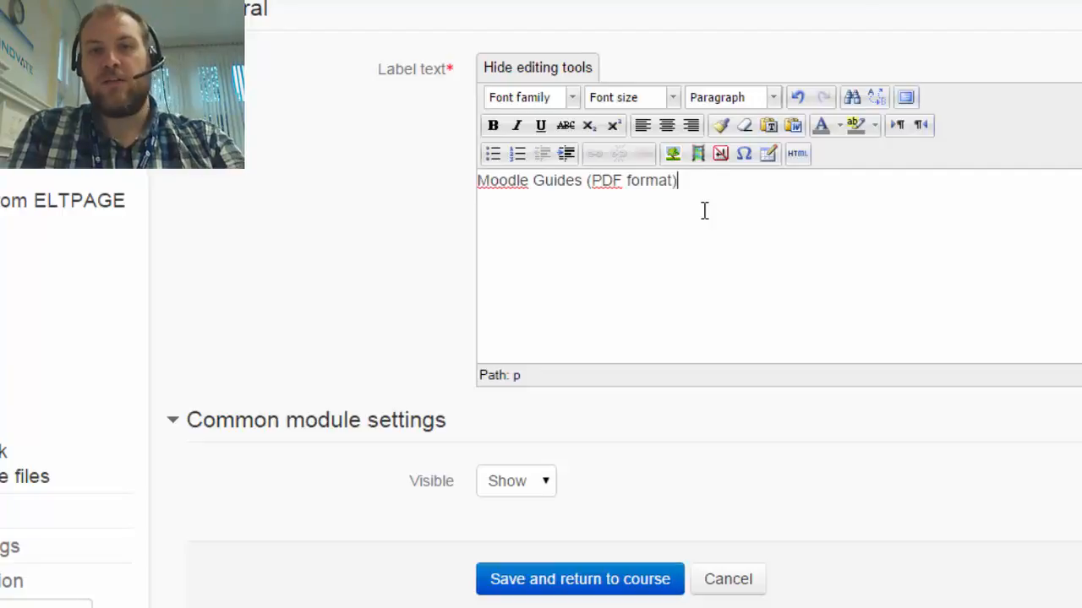
Set the whole "Moodle Guides (PDF format)" text to size 5 (18pt) and the Verdana font
{"action": "left_click_drag", "start_coordinate": [698, 179], "coordinate": [451, 208]}
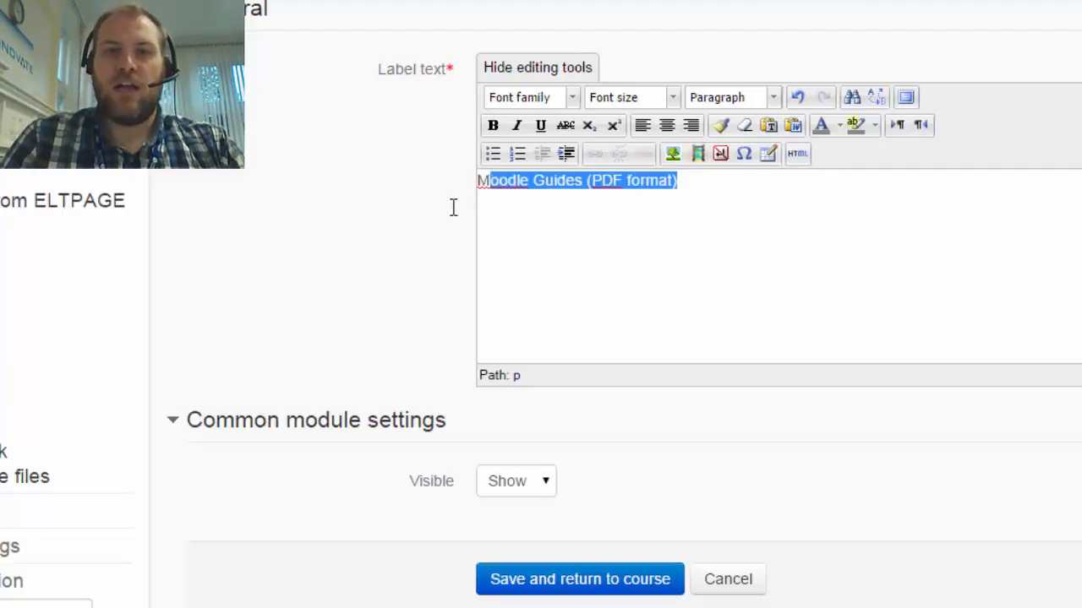
{"action": "left_click", "coordinate": [667, 97]}
{"action": "left_click", "coordinate": [648, 246]}
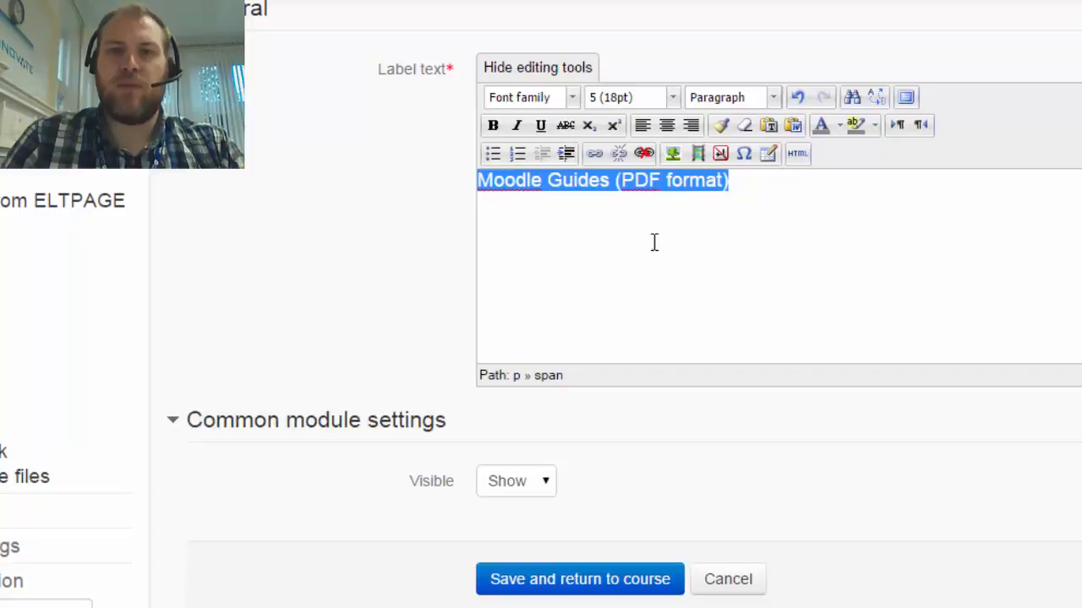
{"action": "left_click", "coordinate": [573, 98]}
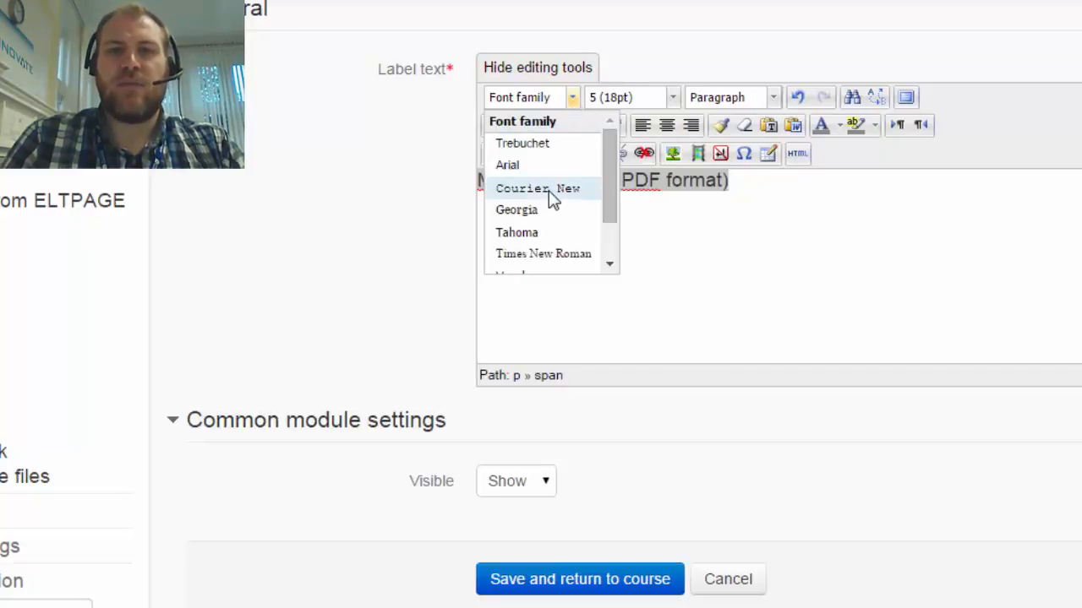
{"action": "scroll", "coordinate": [551, 198], "scroll_direction": "down", "scroll_amount": 5}
{"action": "scroll", "coordinate": [743, 244], "scroll_direction": "up", "scroll_amount": 3}
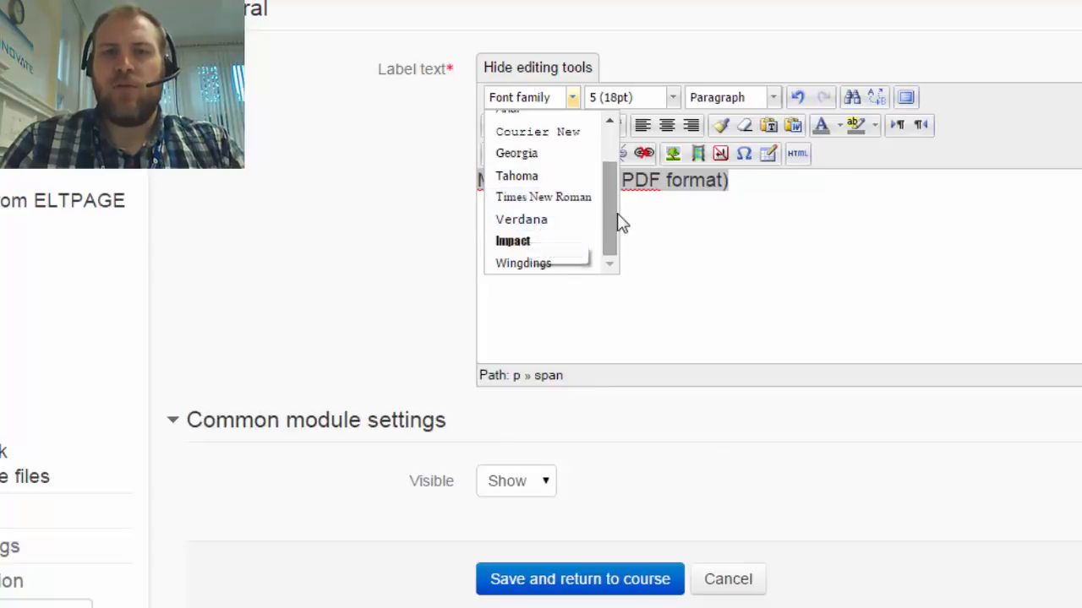
{"action": "scroll", "coordinate": [605, 213], "scroll_direction": "up", "scroll_amount": 3}
{"action": "left_click_drag", "start_coordinate": [604, 158], "coordinate": [611, 223]}
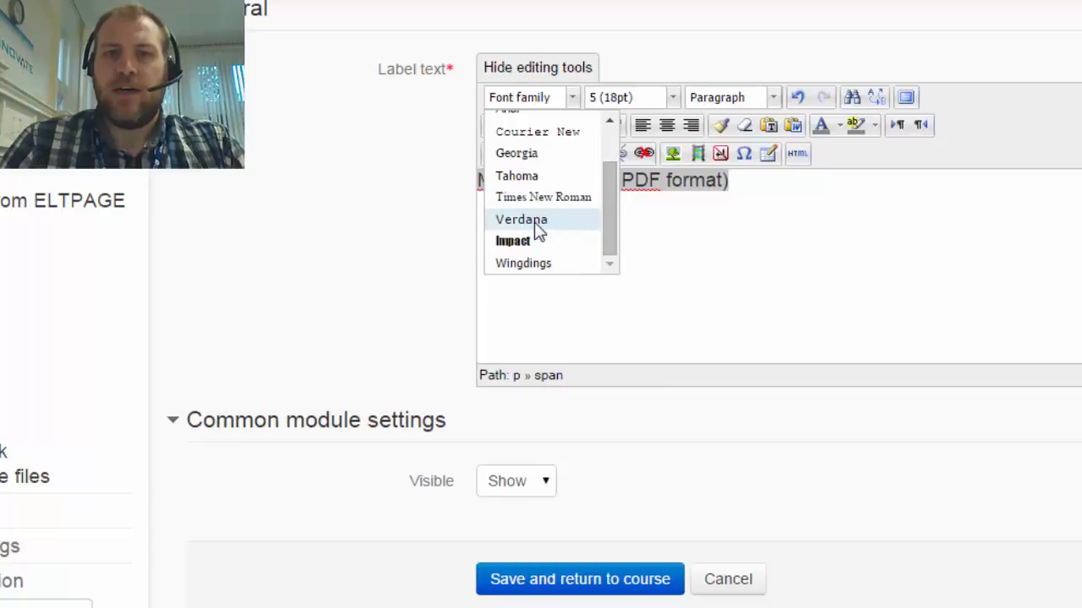
{"action": "left_click", "coordinate": [539, 221]}
Make only the words "Moodle Guides" bold in the label text
{"action": "left_click", "coordinate": [622, 181]}
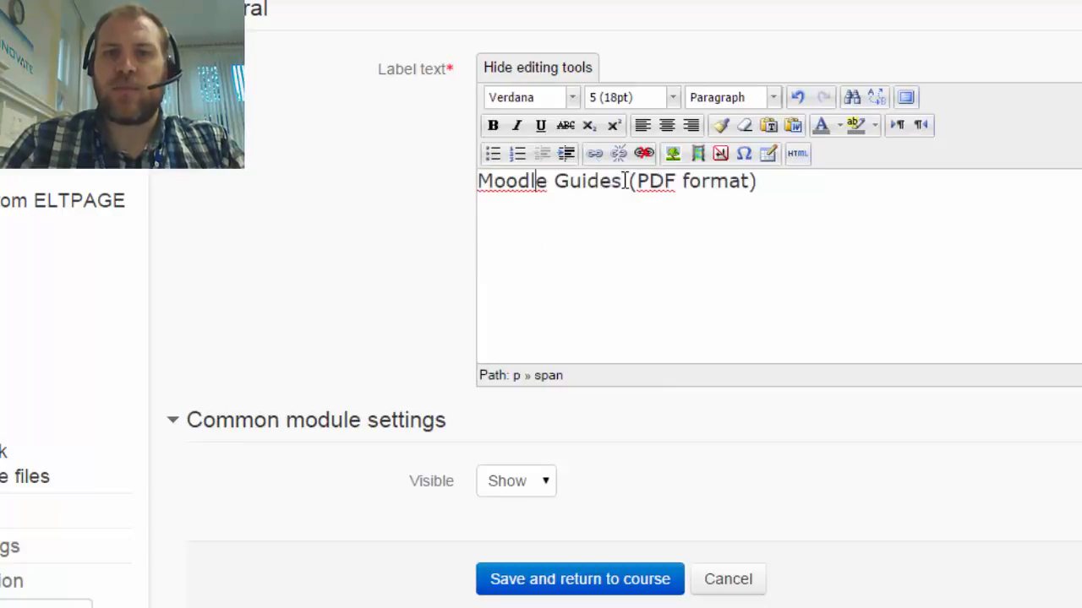
{"action": "left_click_drag", "start_coordinate": [622, 181], "coordinate": [436, 186]}
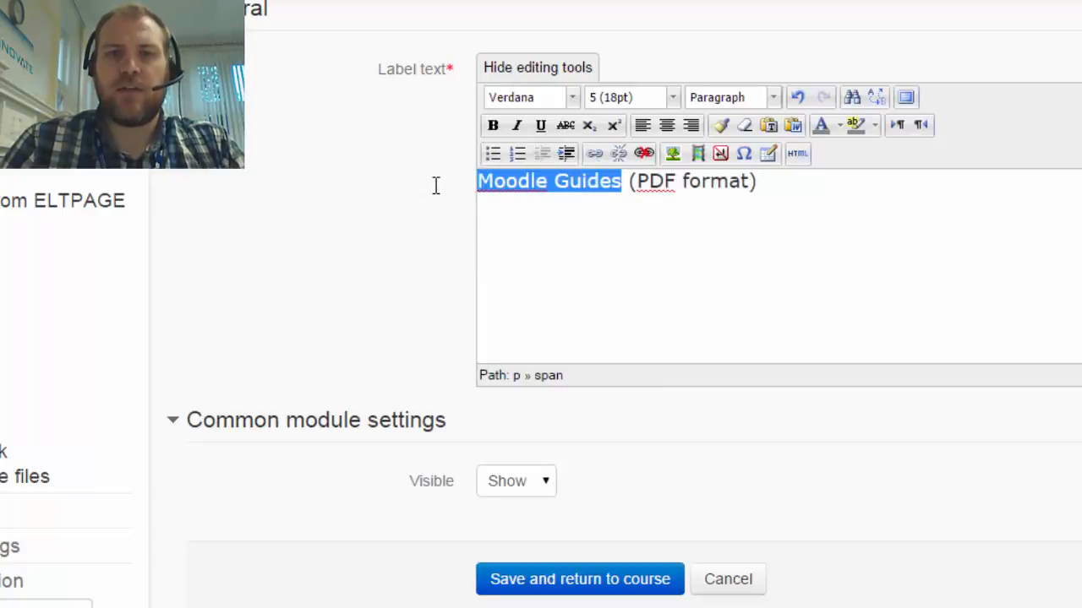
{"action": "left_click", "coordinate": [492, 126]}
{"action": "left_click", "coordinate": [633, 271]}
Italicise "(PDF format)" in the label text and save the label, returning to the course
{"action": "left_click_drag", "start_coordinate": [781, 181], "coordinate": [646, 186]}
{"action": "left_click", "coordinate": [516, 126]}
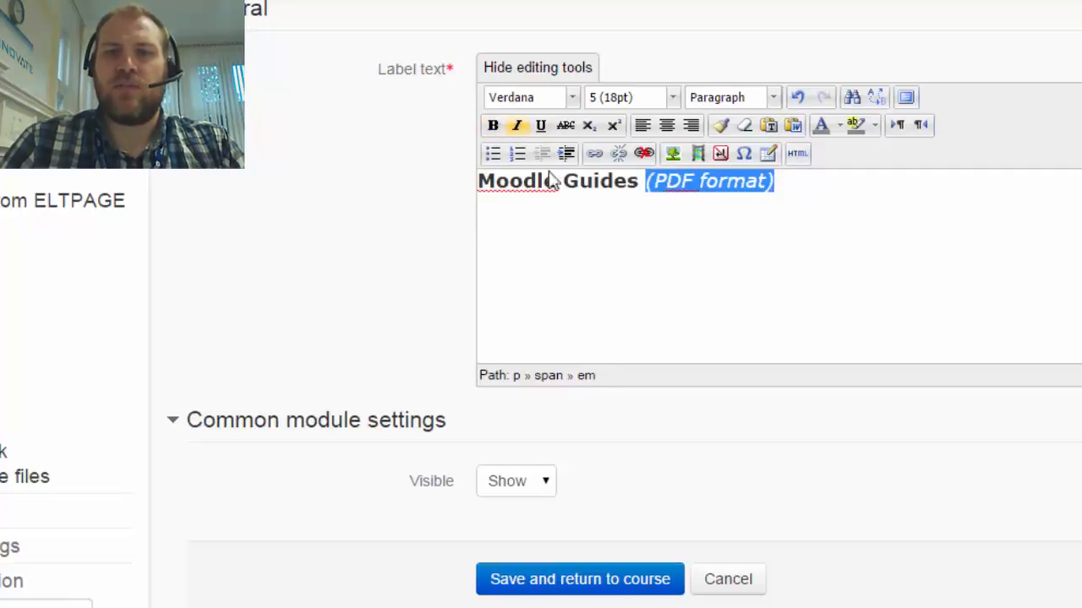
{"action": "left_click", "coordinate": [741, 459]}
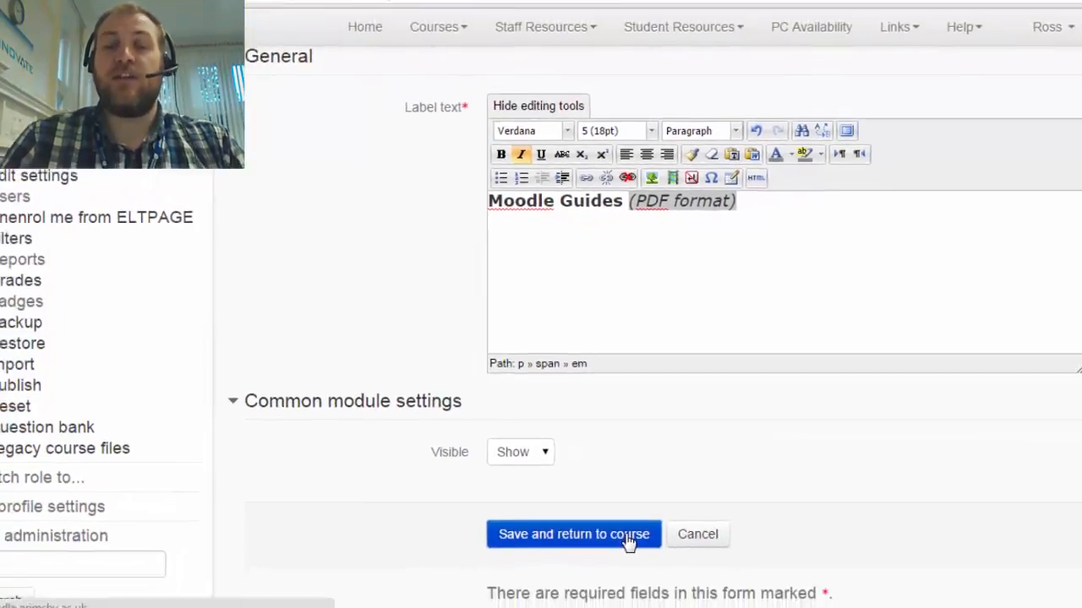
{"action": "left_click", "coordinate": [642, 579]}
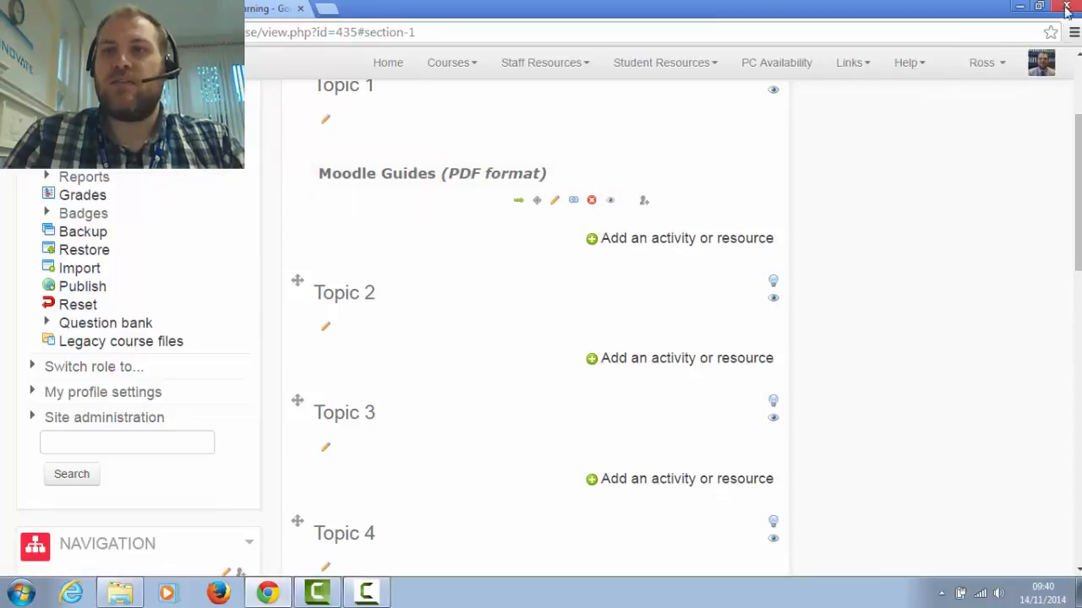
Upload Blended Learning Programme SOW_V3, bloom's Digital taxonomy v3.01 and Learning Theories from the file folder into Topic 1, below the Moodle Guides label
{"action": "left_click", "coordinate": [1038, 8]}
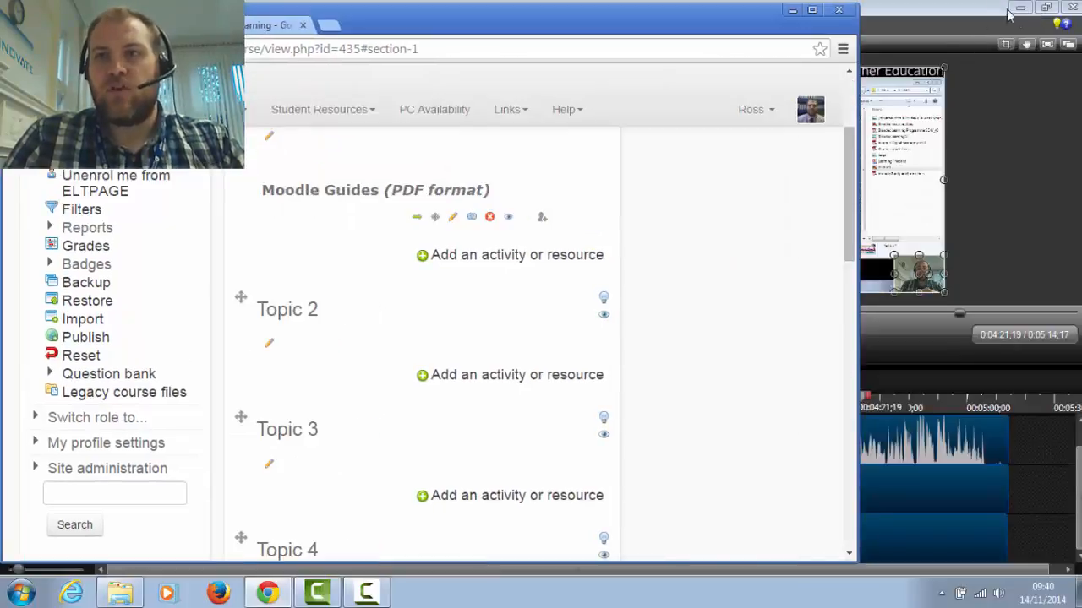
{"action": "left_click", "coordinate": [1021, 10]}
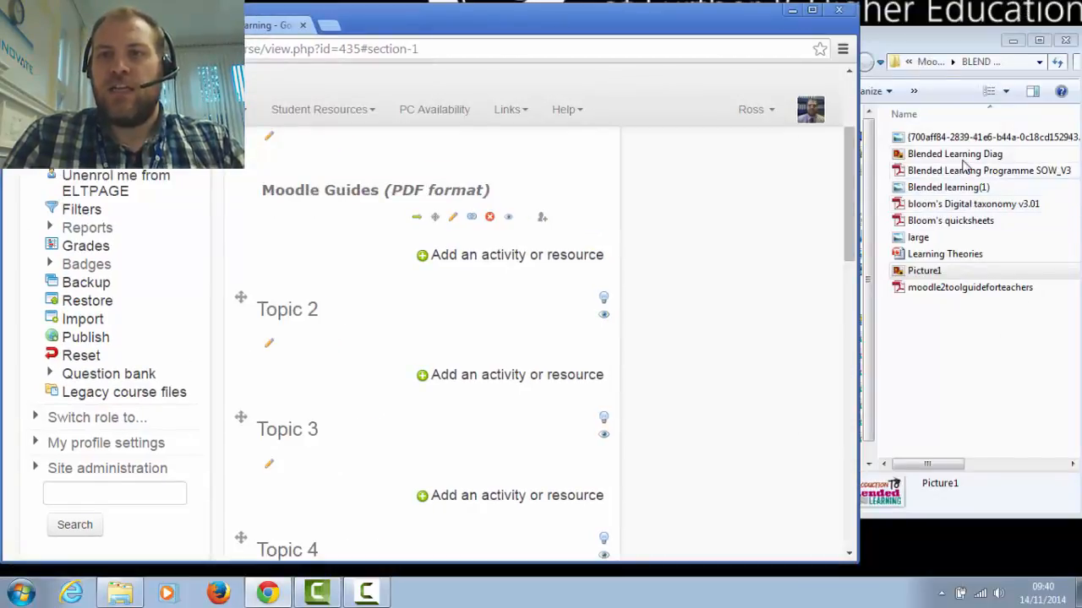
{"action": "left_click_drag", "start_coordinate": [959, 172], "coordinate": [229, 270]}
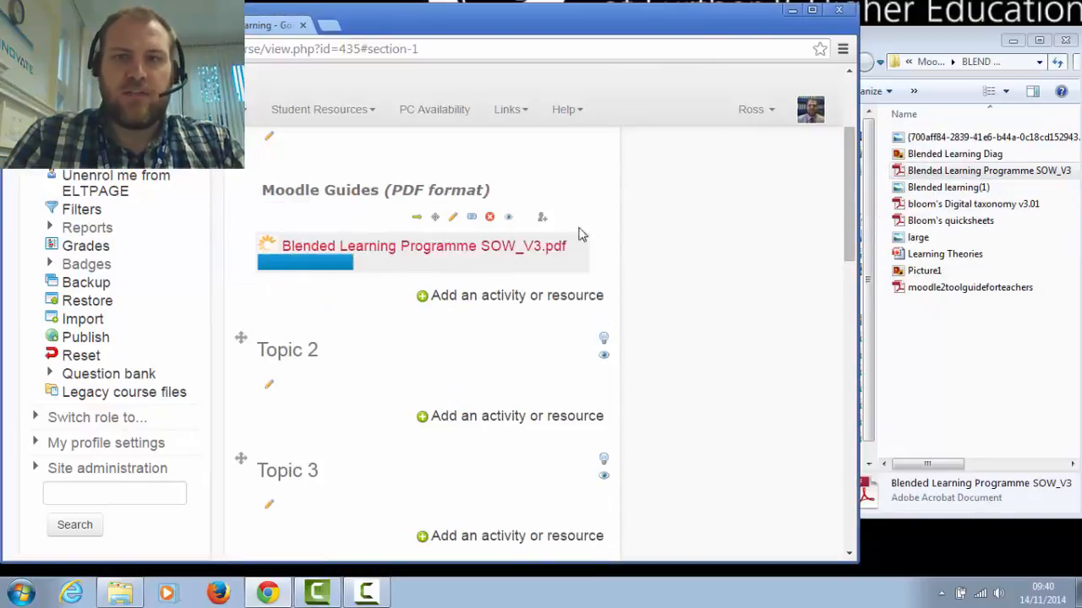
{"action": "left_click_drag", "start_coordinate": [959, 207], "coordinate": [290, 321]}
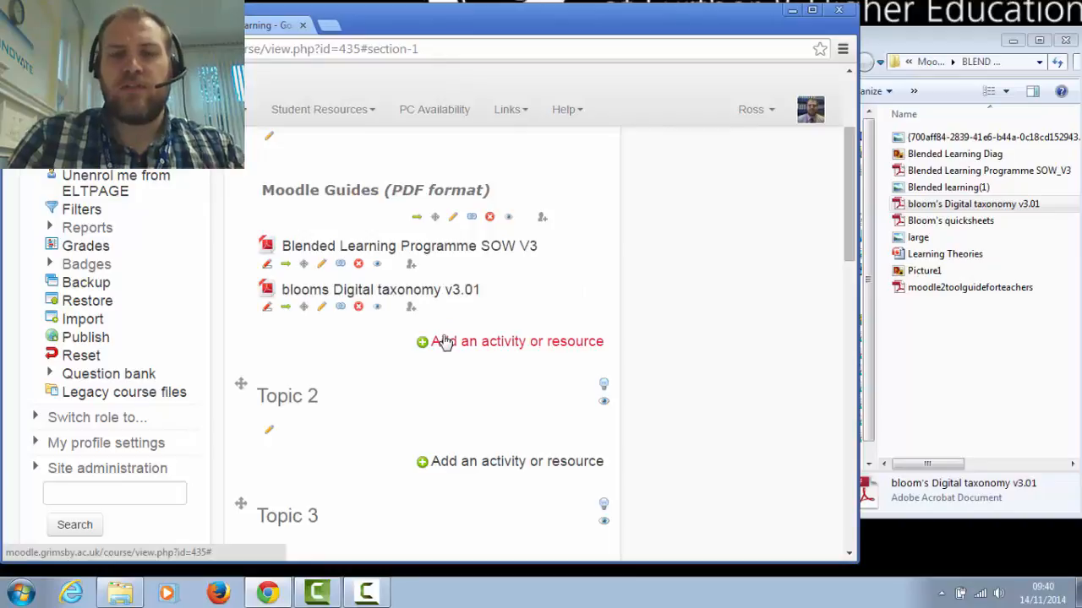
{"action": "left_click_drag", "start_coordinate": [921, 255], "coordinate": [333, 370]}
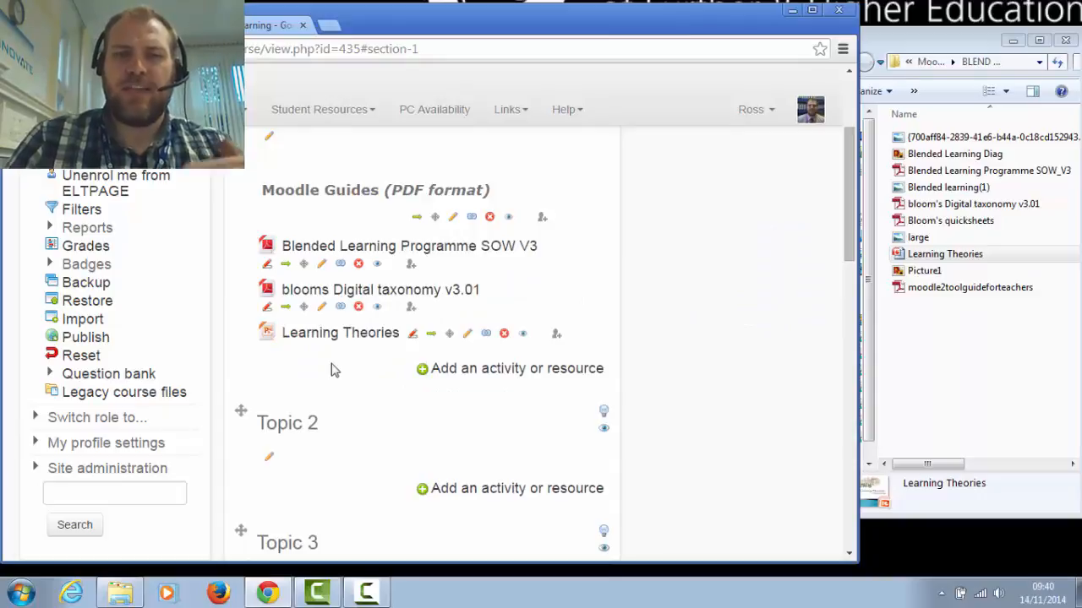
Start adding another Label resource to Topic 1, below the uploaded files
{"action": "left_click", "coordinate": [449, 372]}
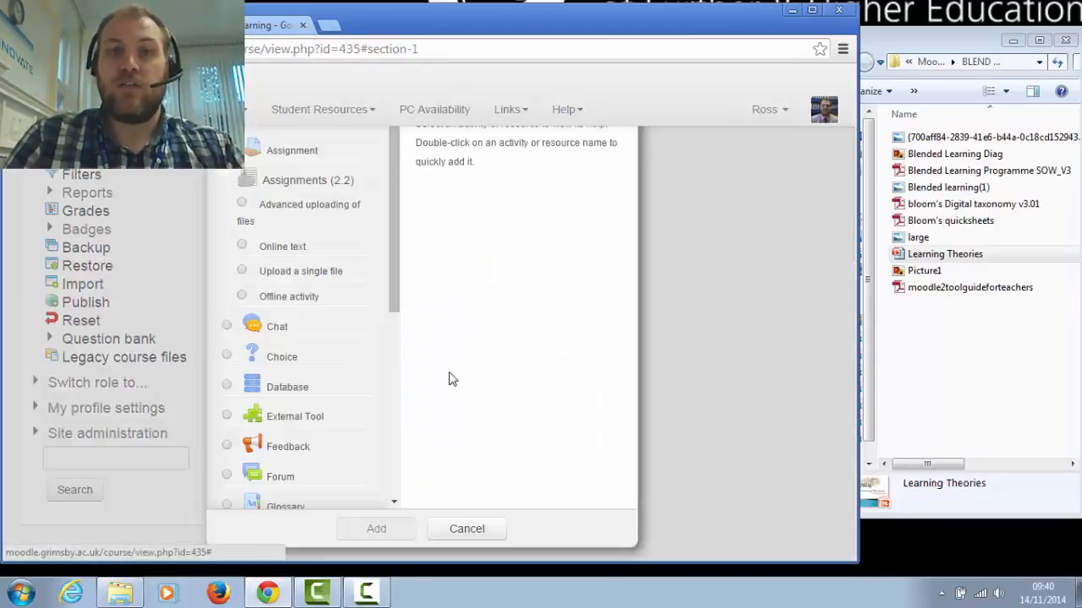
{"action": "scroll", "coordinate": [360, 413], "scroll_direction": "down", "scroll_amount": 5}
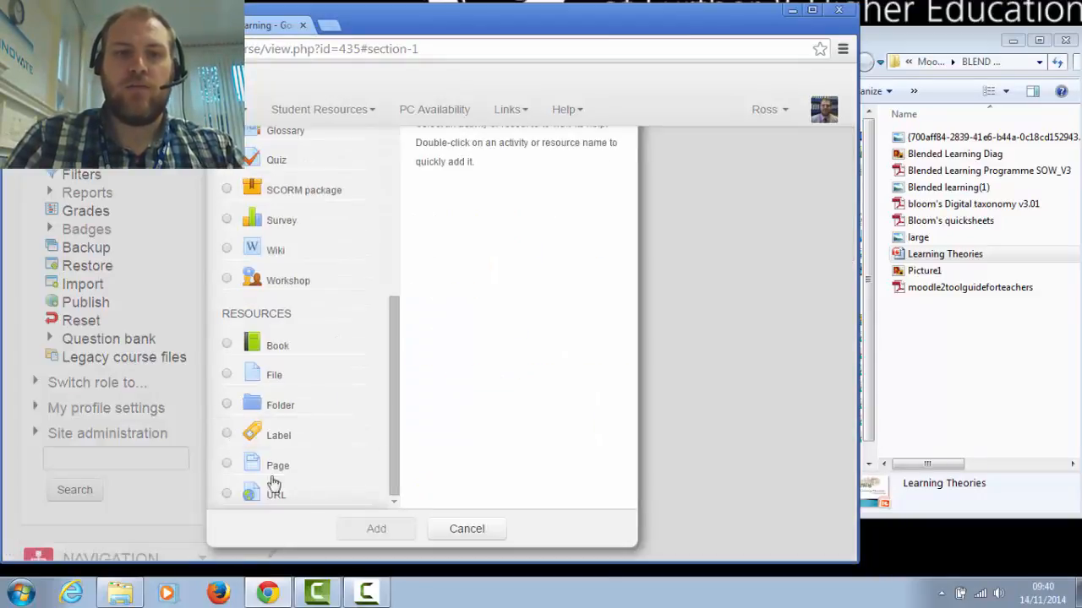
{"action": "left_click", "coordinate": [278, 435]}
{"action": "left_click", "coordinate": [382, 529]}
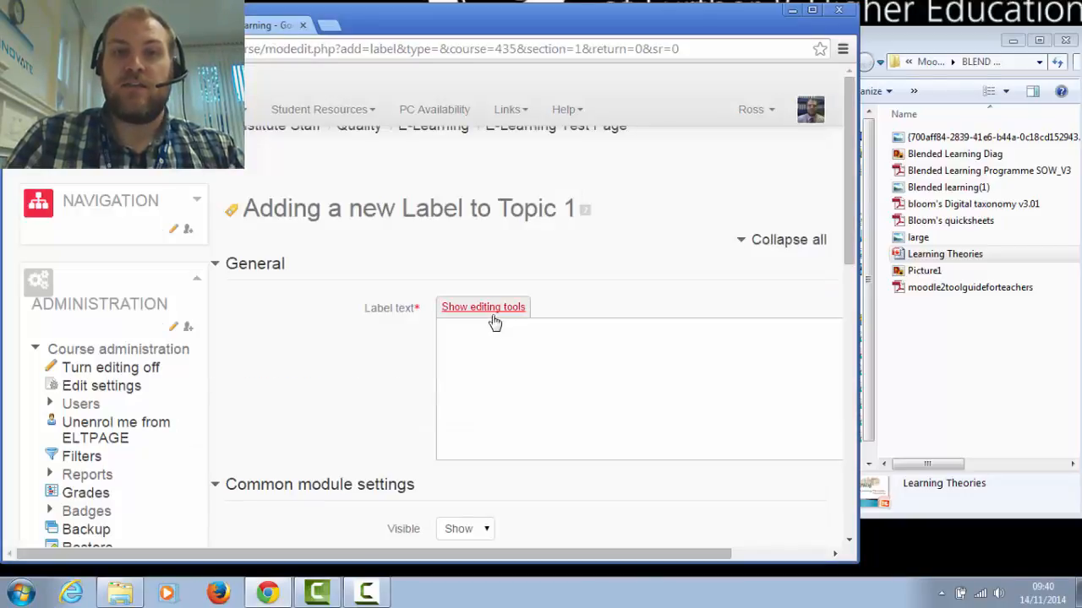
Enter "Presenations" as the new label's text with the editing tools shown, and set it to size 5 (18pt)
{"action": "left_click", "coordinate": [494, 319]}
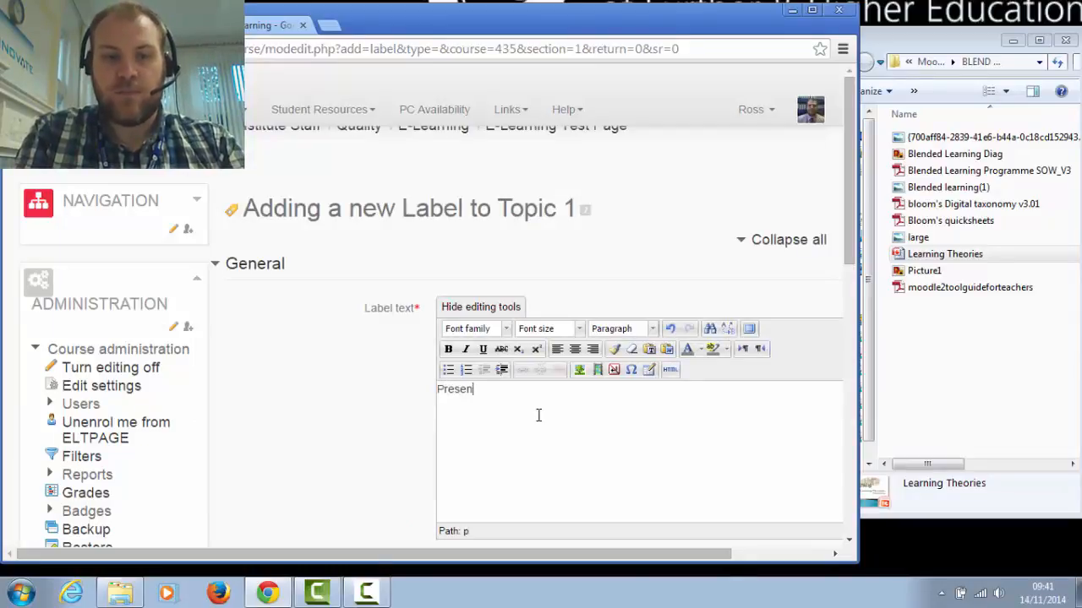
{"action": "type", "text": "Presenations"}
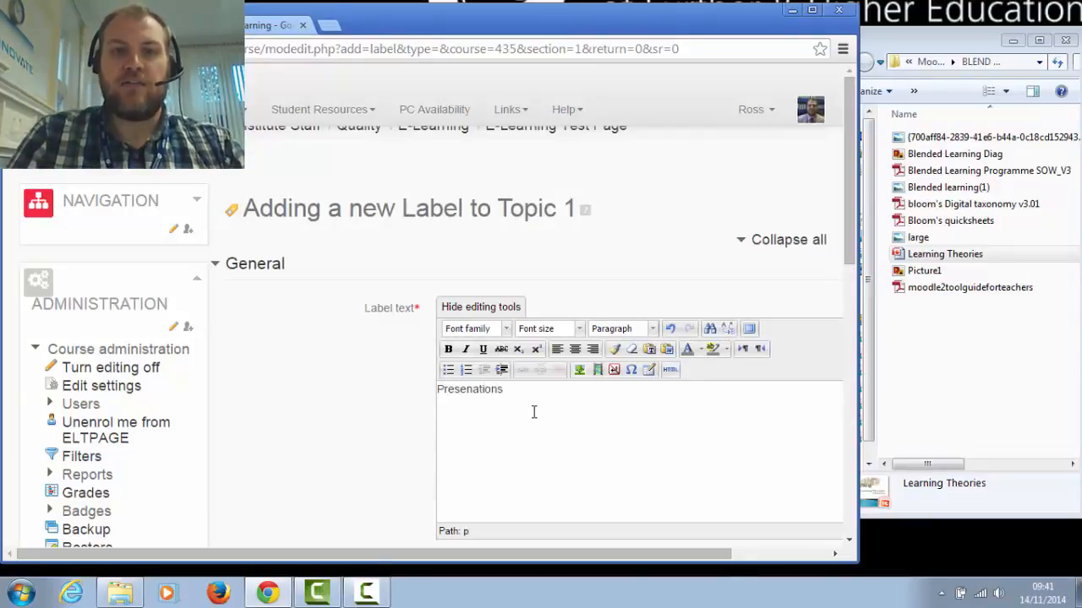
{"action": "left_click_drag", "start_coordinate": [532, 397], "coordinate": [427, 388]}
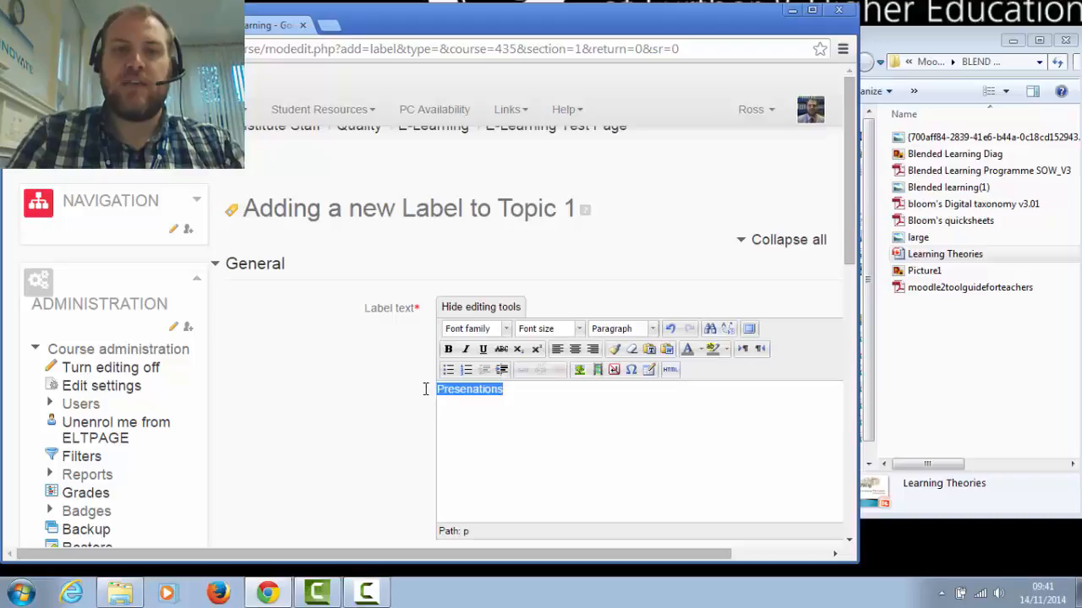
{"action": "left_click", "coordinate": [581, 330]}
{"action": "left_click", "coordinate": [549, 438]}
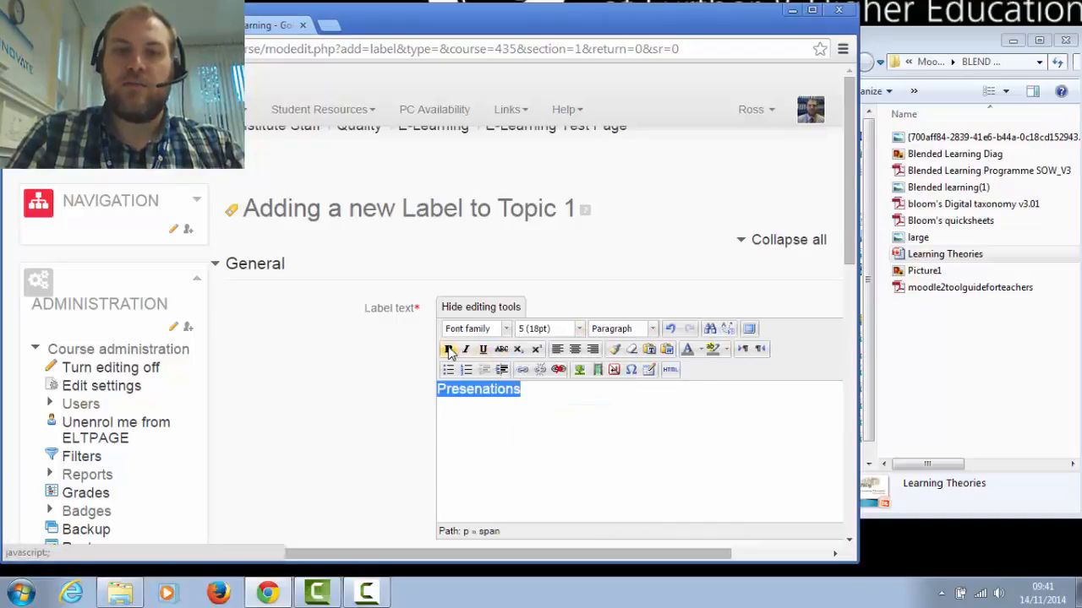
Format the selected "Presenations" label text as bold Verdana in dark blue
{"action": "left_click", "coordinate": [448, 349]}
{"action": "left_click", "coordinate": [506, 329]}
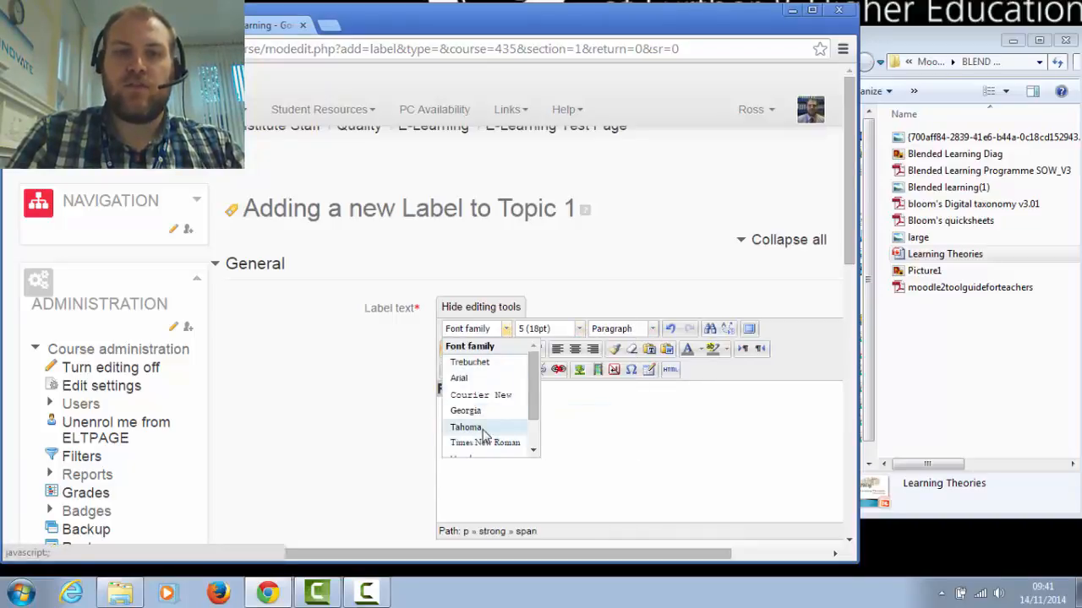
{"action": "scroll", "coordinate": [486, 434], "scroll_direction": "down", "scroll_amount": 1}
{"action": "left_click", "coordinate": [481, 418]}
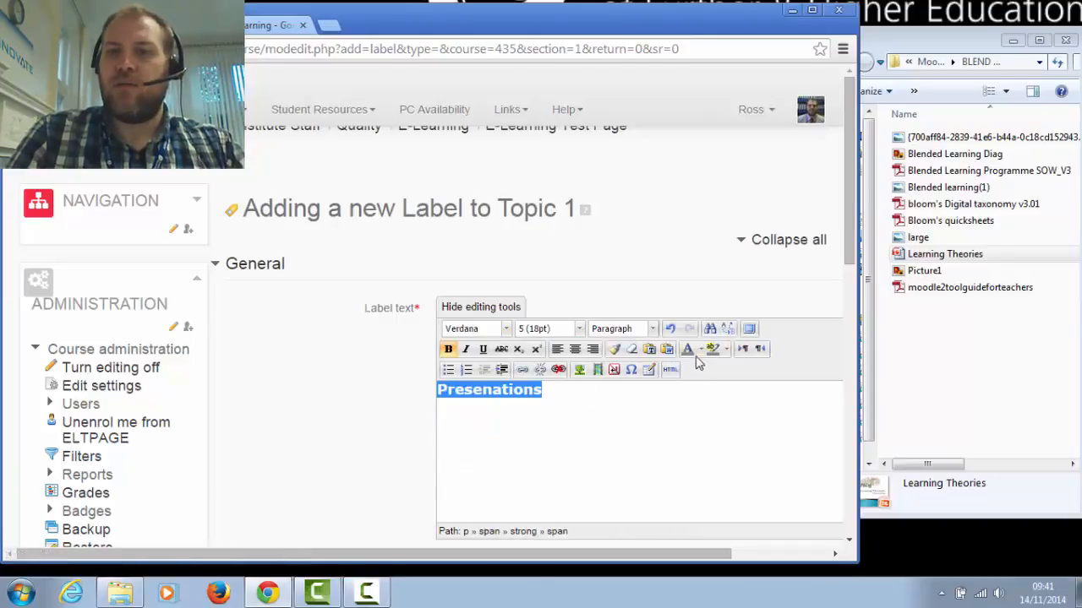
{"action": "left_click", "coordinate": [701, 351]}
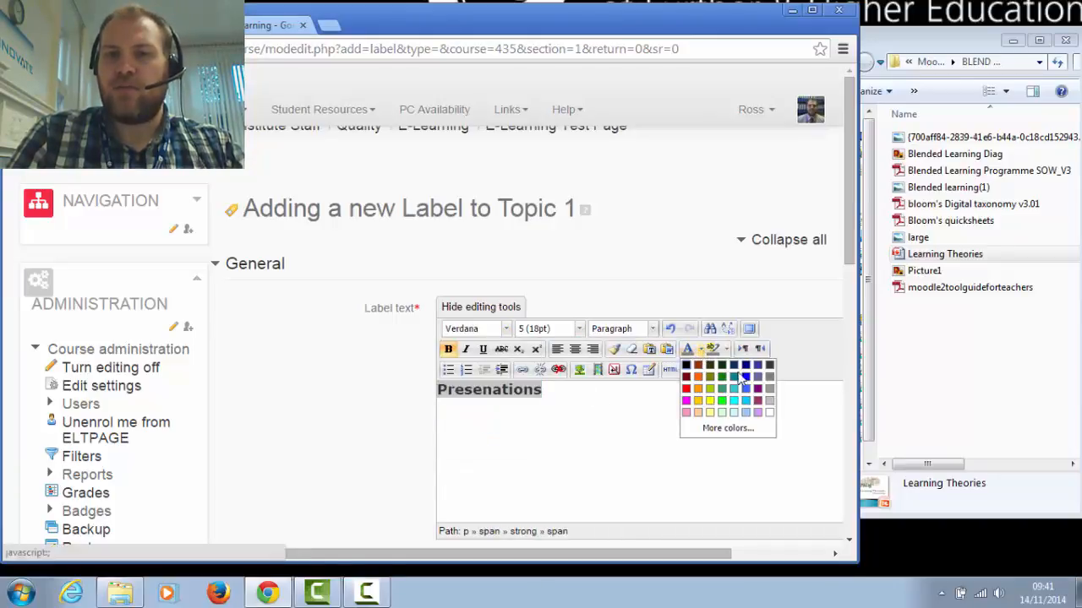
{"action": "left_click", "coordinate": [746, 371]}
{"action": "left_click", "coordinate": [667, 408]}
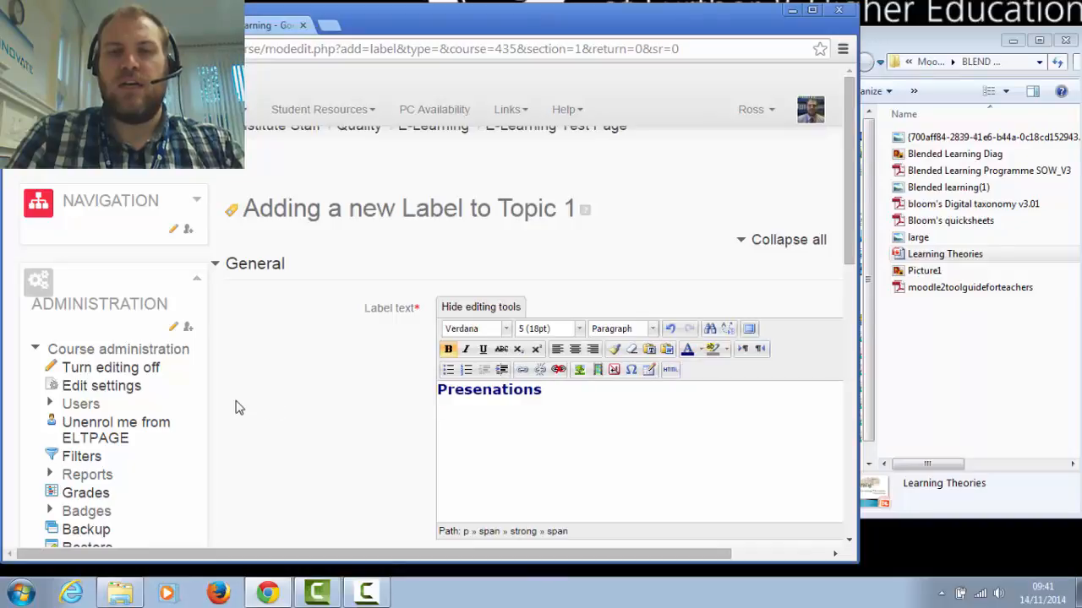
Correct the label text's spelling to "Presentations" and save the label, returning to the course
{"action": "left_click", "coordinate": [492, 390]}
{"action": "type", "text": "t"}
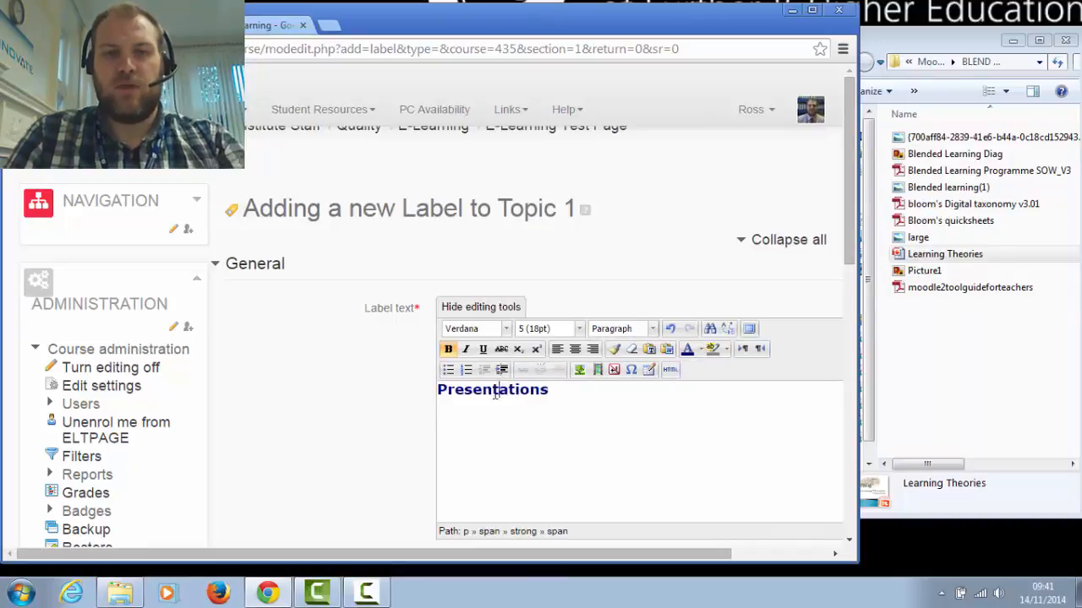
{"action": "scroll", "coordinate": [644, 452], "scroll_direction": "down", "scroll_amount": 3}
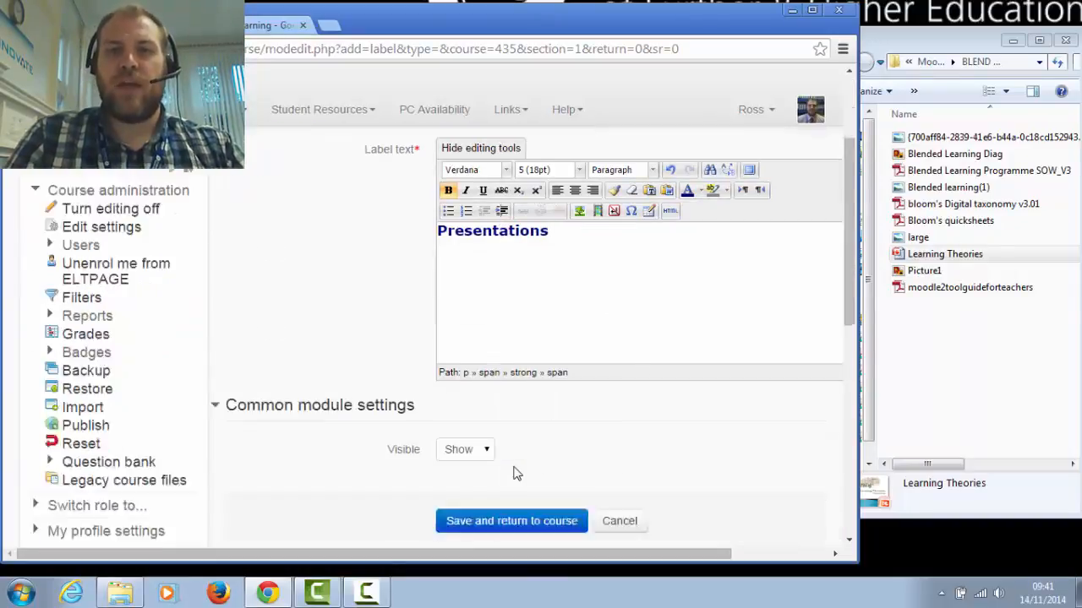
{"action": "left_click", "coordinate": [511, 448]}
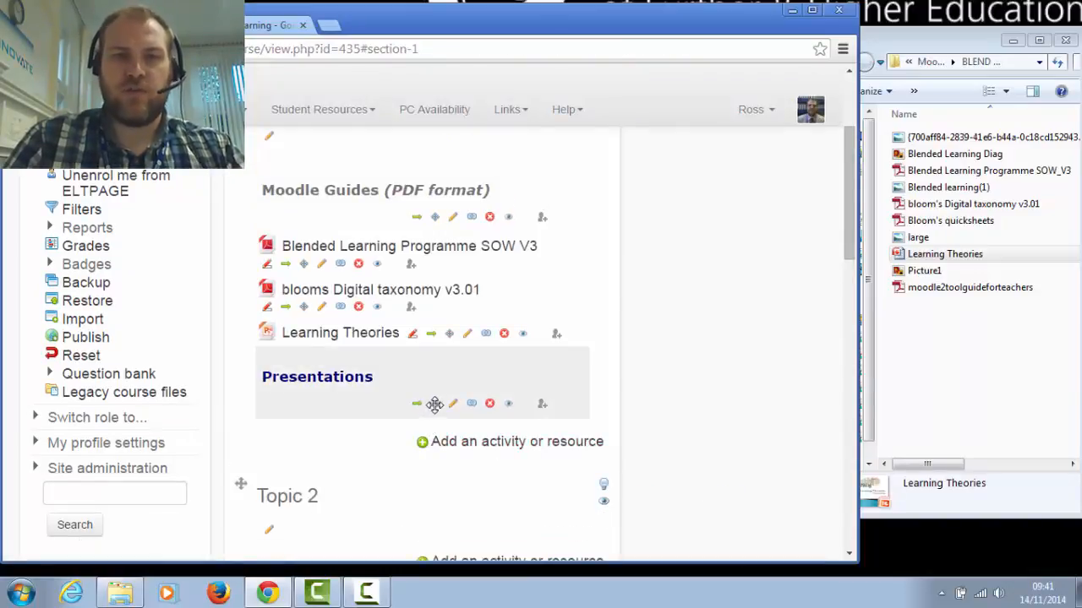
Move the Presentations label directly above Learning Theories in Topic 1, and turn editing off to check the page layout
{"action": "left_click_drag", "start_coordinate": [434, 404], "coordinate": [431, 340]}
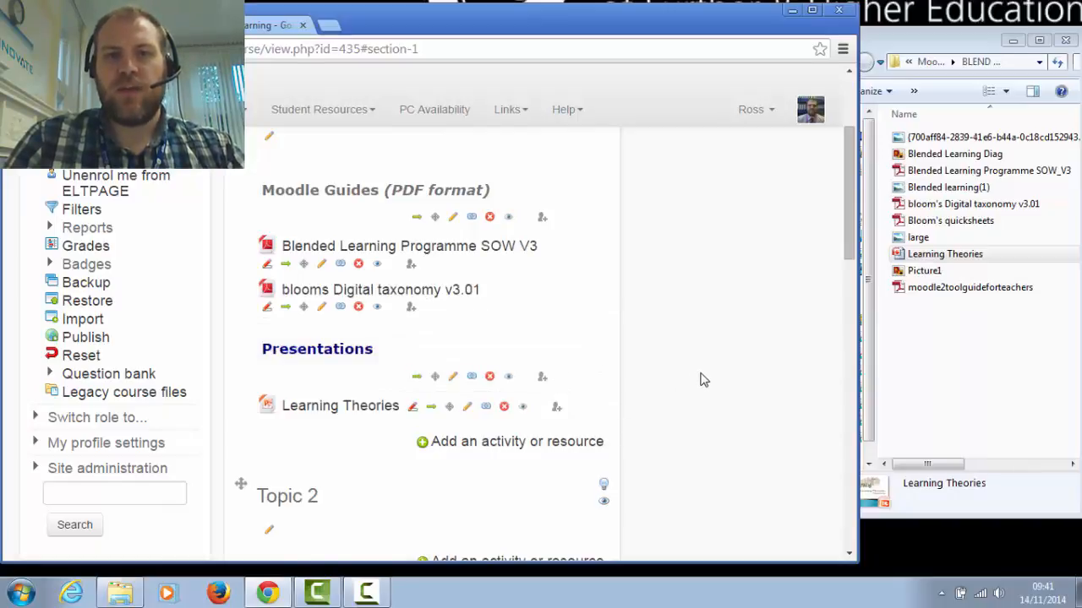
{"action": "scroll", "coordinate": [702, 369], "scroll_direction": "up", "scroll_amount": 2}
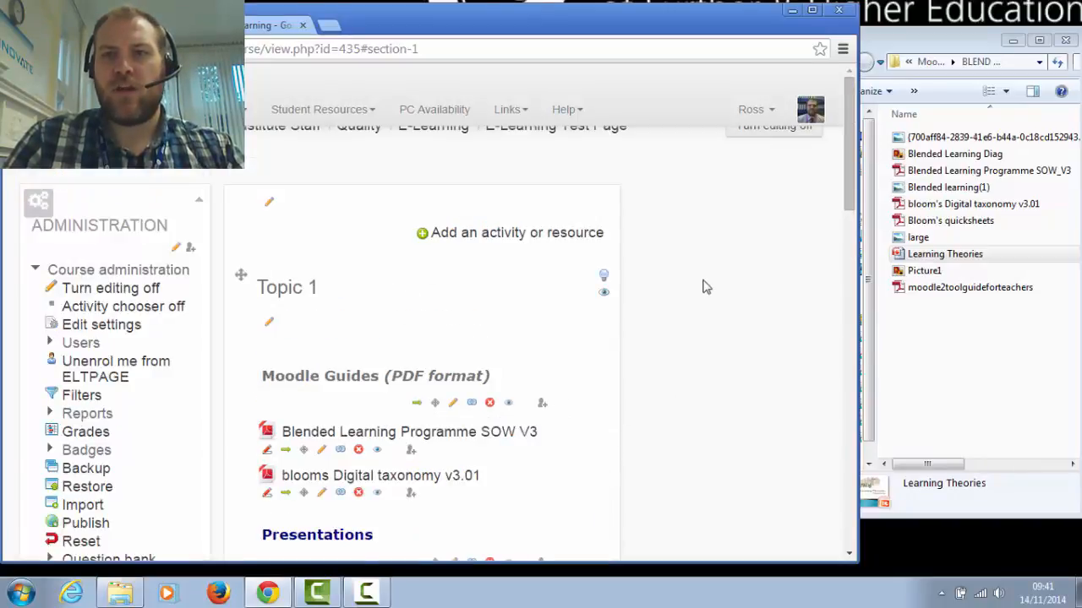
{"action": "left_click", "coordinate": [772, 142]}
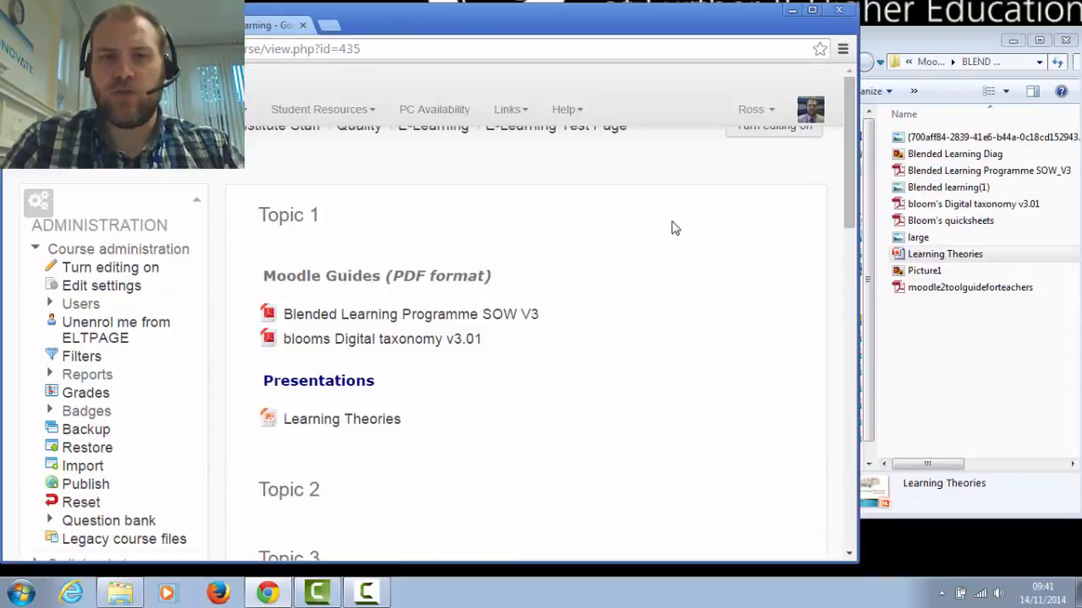
Turn editing back on and start adding another Label to Topic 1, with the editing tools shown and the browser window maximised
{"action": "left_click", "coordinate": [748, 141]}
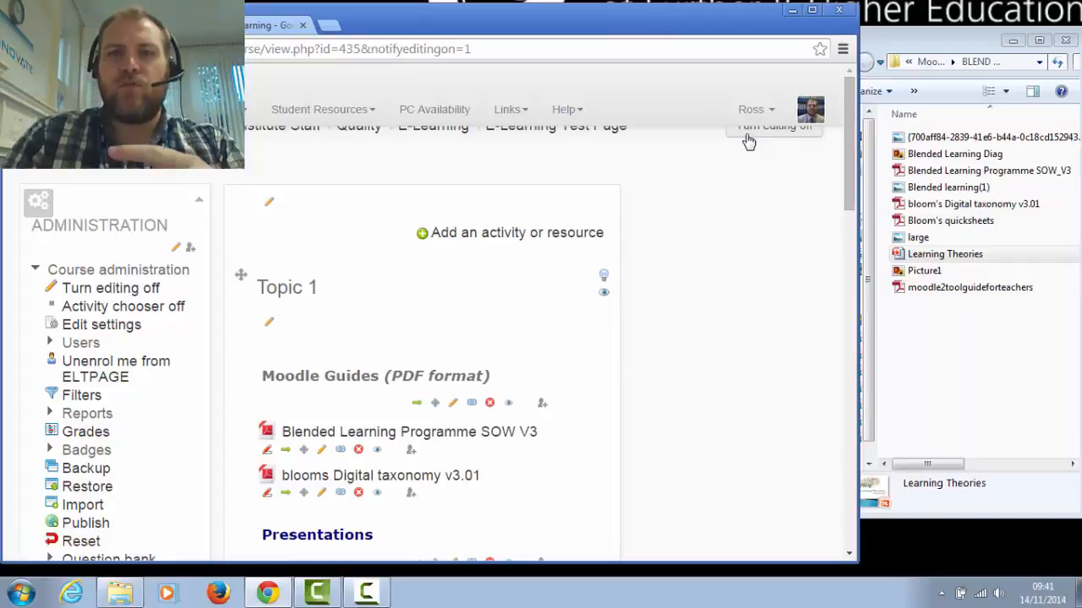
{"action": "scroll", "coordinate": [652, 215], "scroll_direction": "down", "scroll_amount": 3}
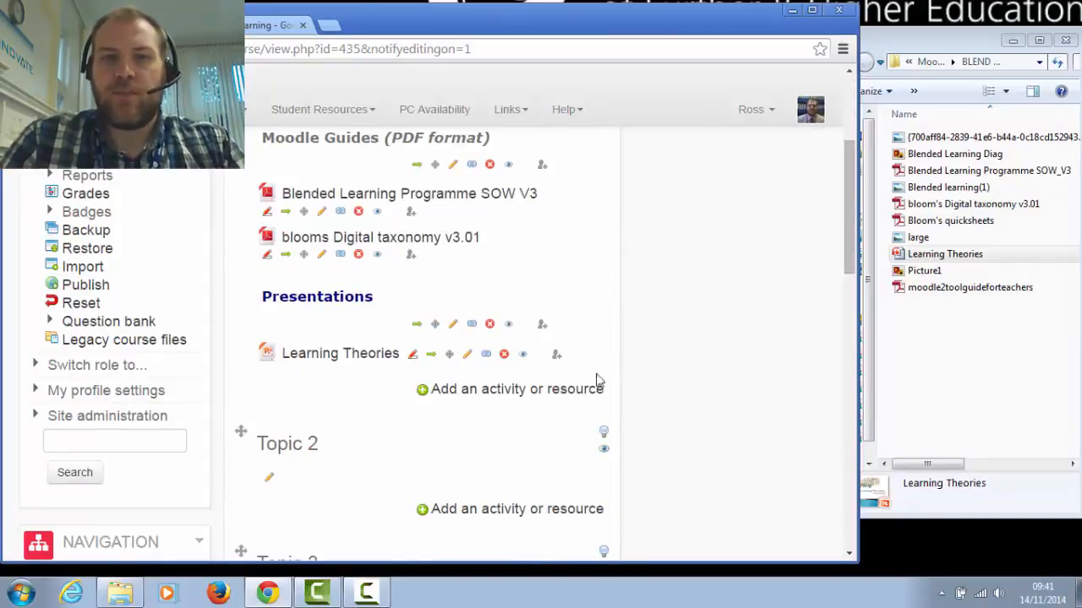
{"action": "left_click", "coordinate": [513, 392]}
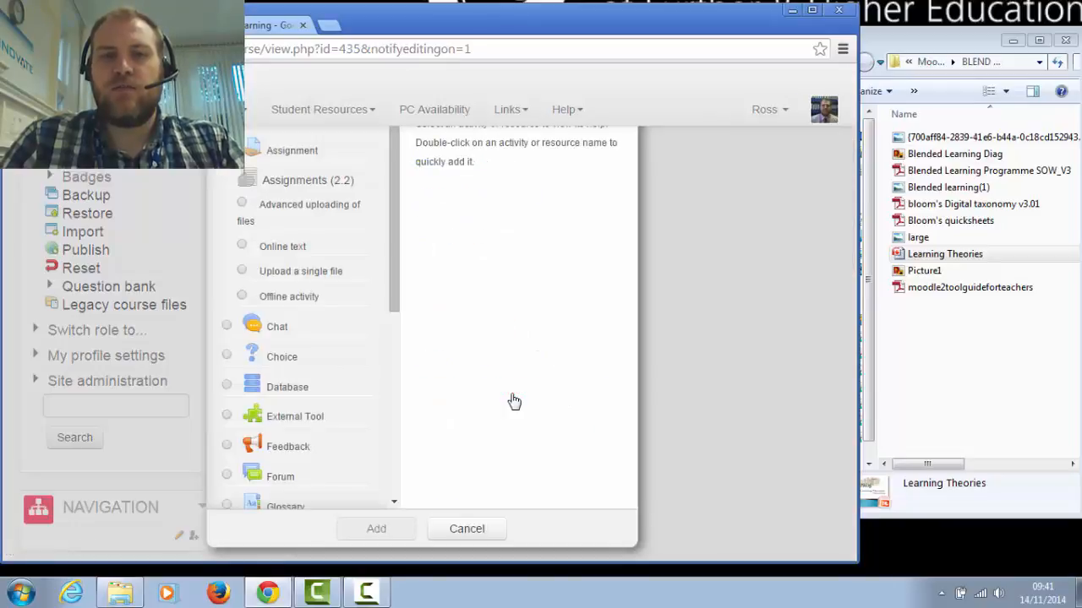
{"action": "scroll", "coordinate": [333, 374], "scroll_direction": "down", "scroll_amount": 5}
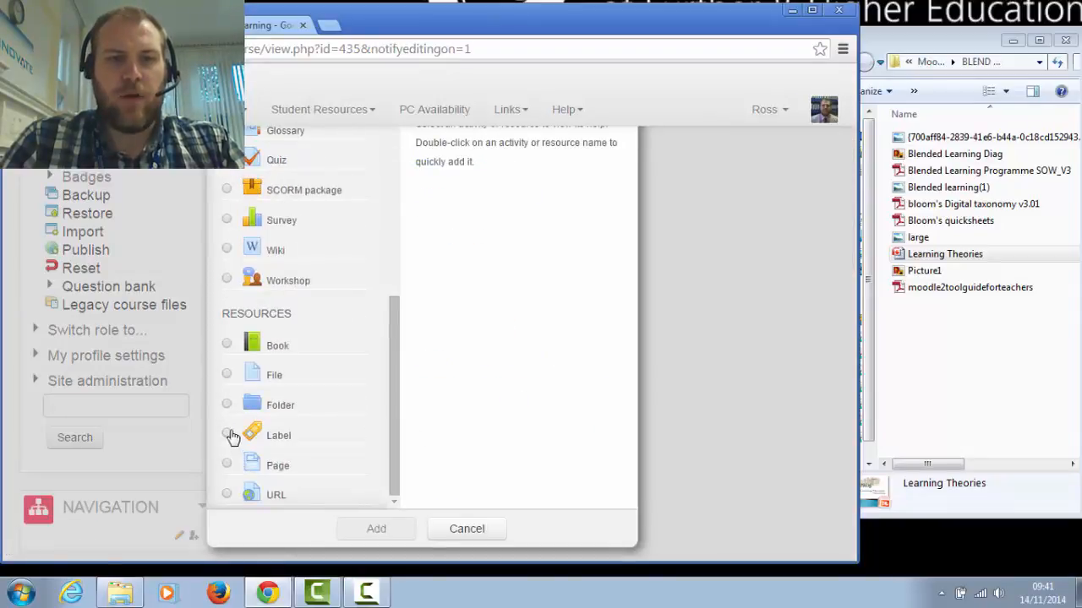
{"action": "left_click", "coordinate": [228, 434]}
{"action": "left_click", "coordinate": [405, 531]}
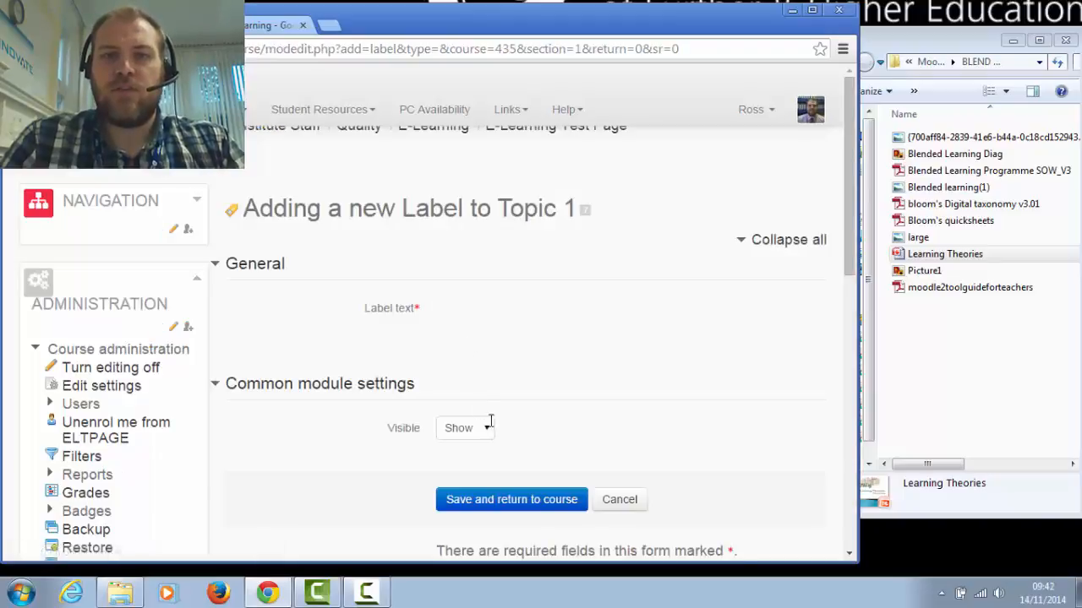
{"action": "left_click", "coordinate": [495, 312]}
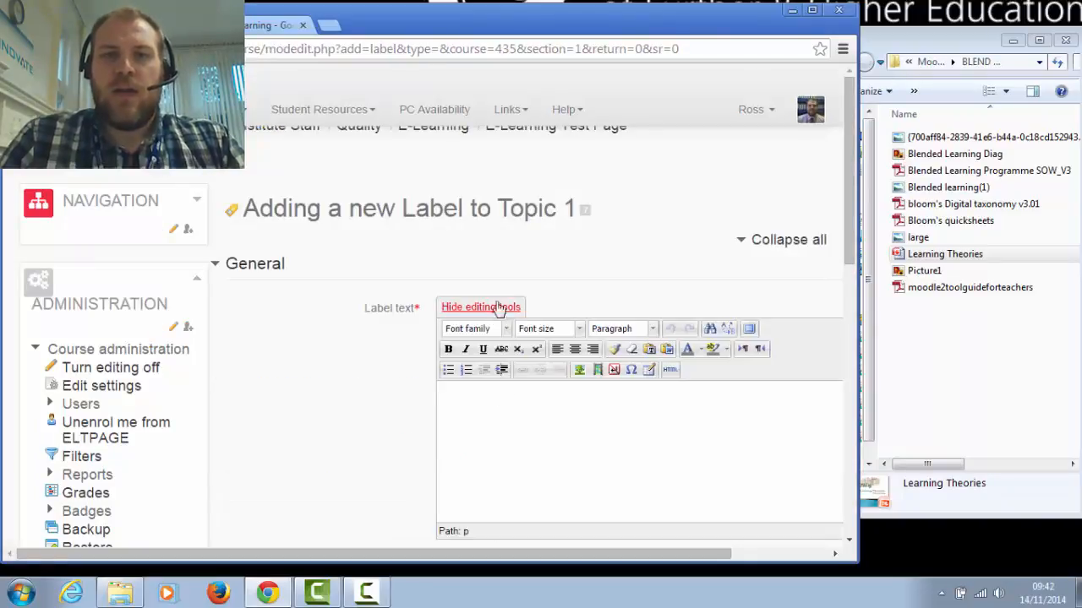
{"action": "left_click", "coordinate": [812, 12]}
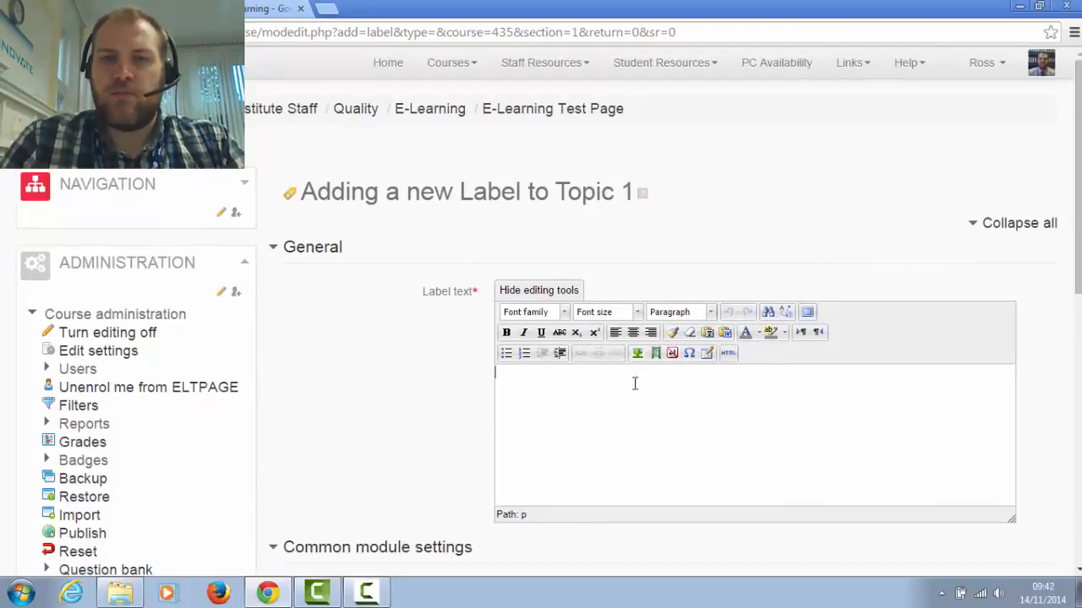
Upload Picture1.jpg from the Images folder and insert it into the label text without an image description
{"action": "left_click", "coordinate": [638, 356]}
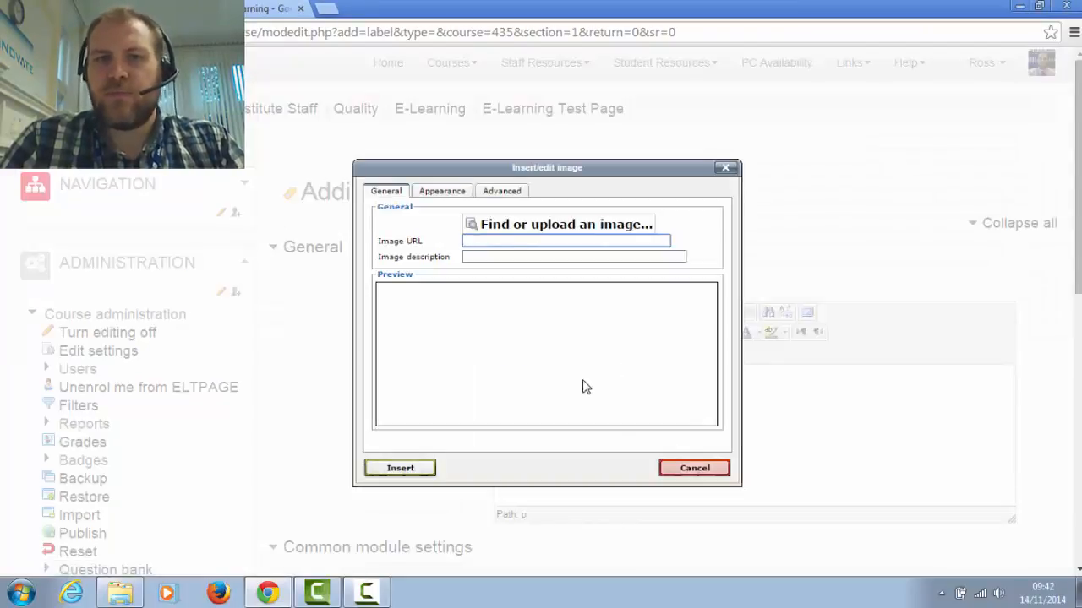
{"action": "left_click", "coordinate": [525, 226]}
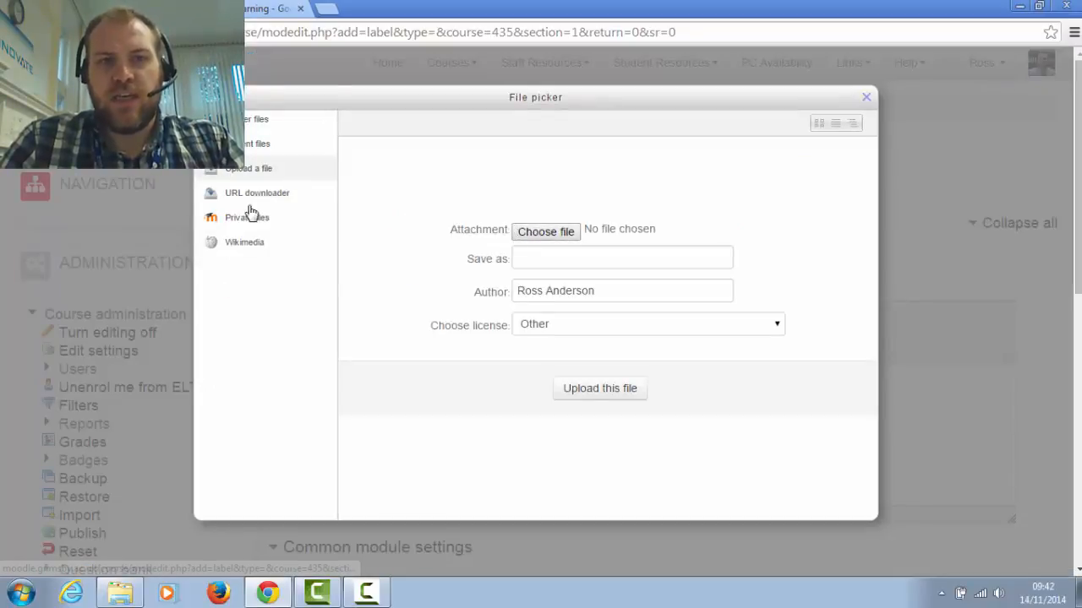
{"action": "left_click", "coordinate": [553, 234]}
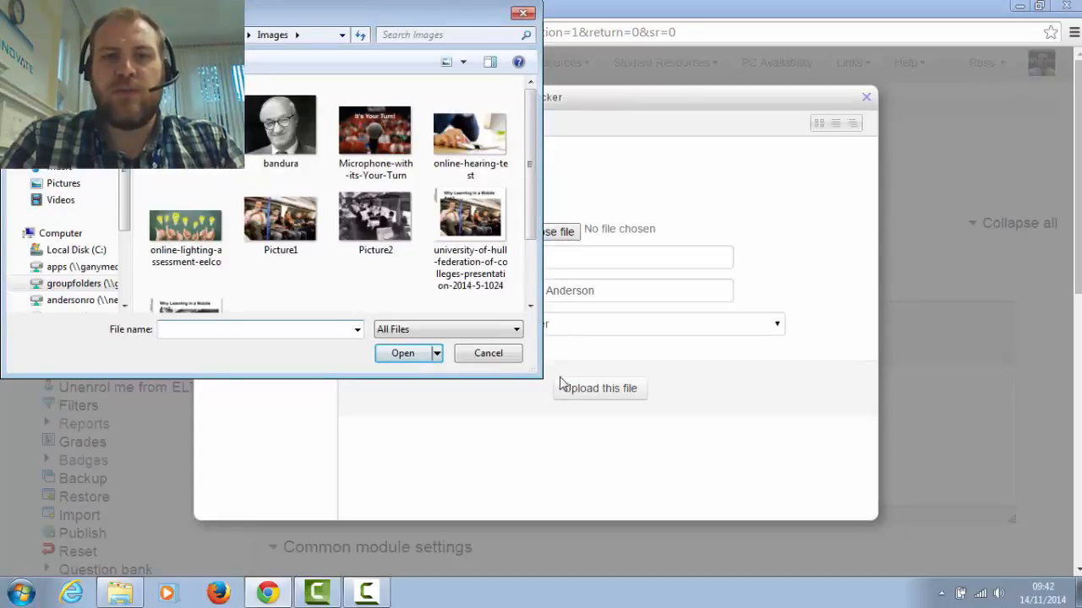
{"action": "left_click_drag", "start_coordinate": [539, 375], "coordinate": [656, 451]}
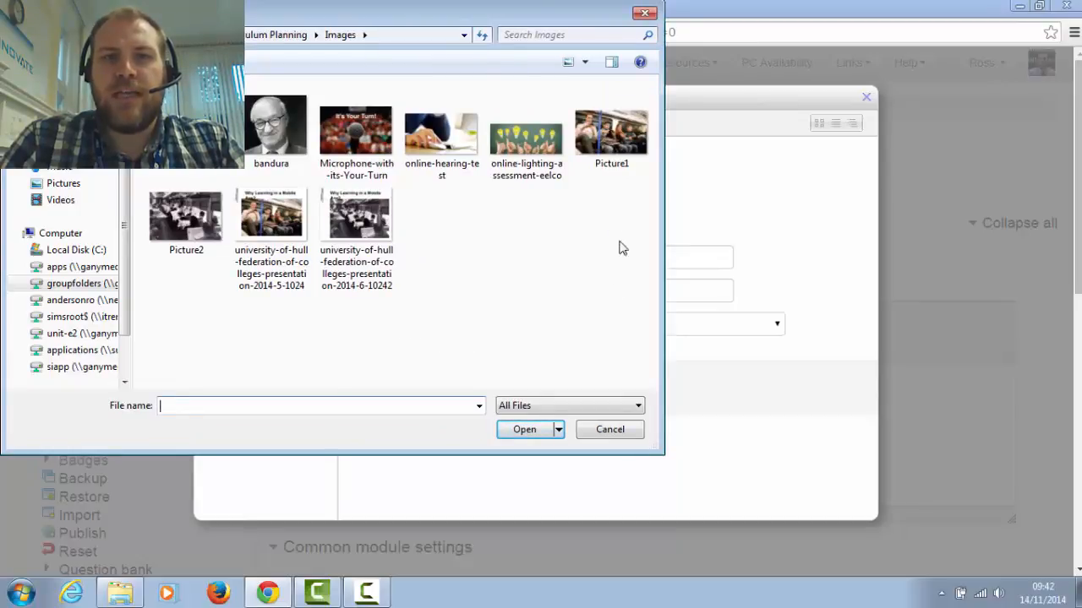
{"action": "left_click", "coordinate": [619, 153]}
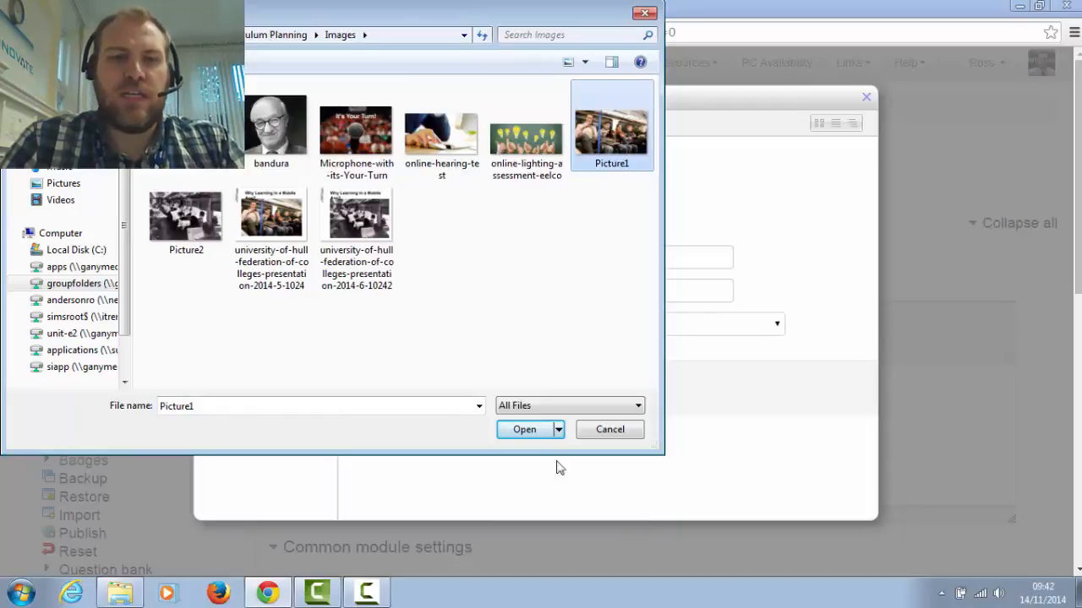
{"action": "left_click", "coordinate": [537, 432]}
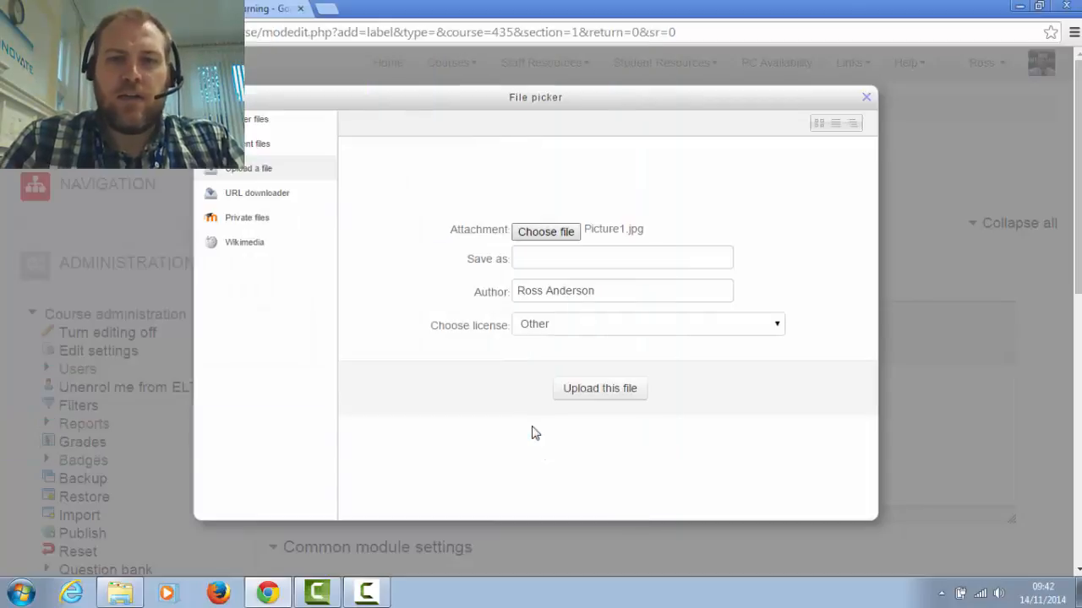
{"action": "left_click", "coordinate": [608, 392]}
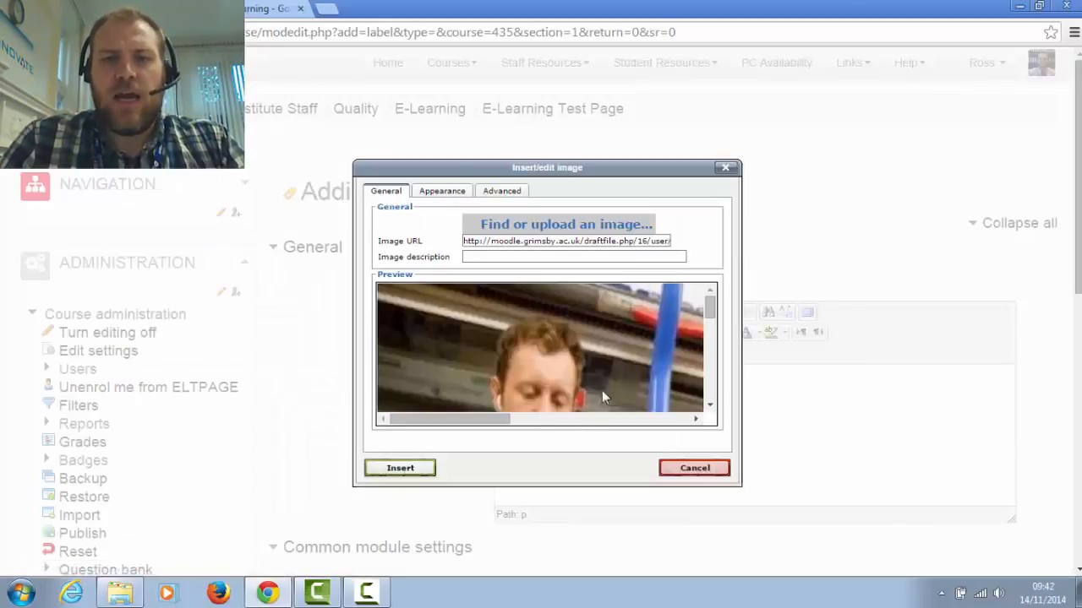
{"action": "left_click", "coordinate": [418, 476]}
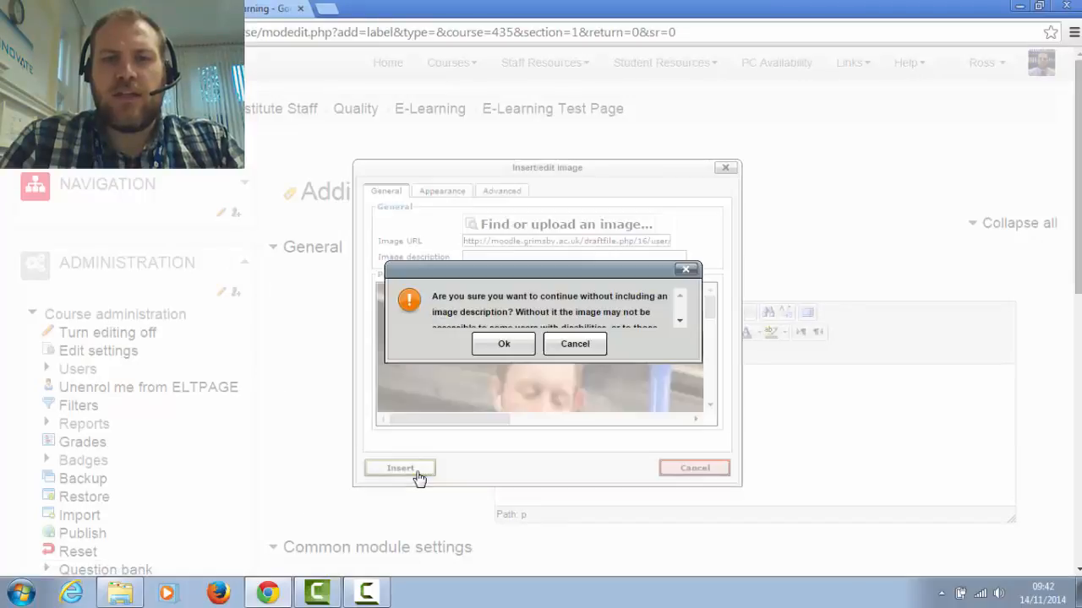
{"action": "left_click", "coordinate": [505, 347]}
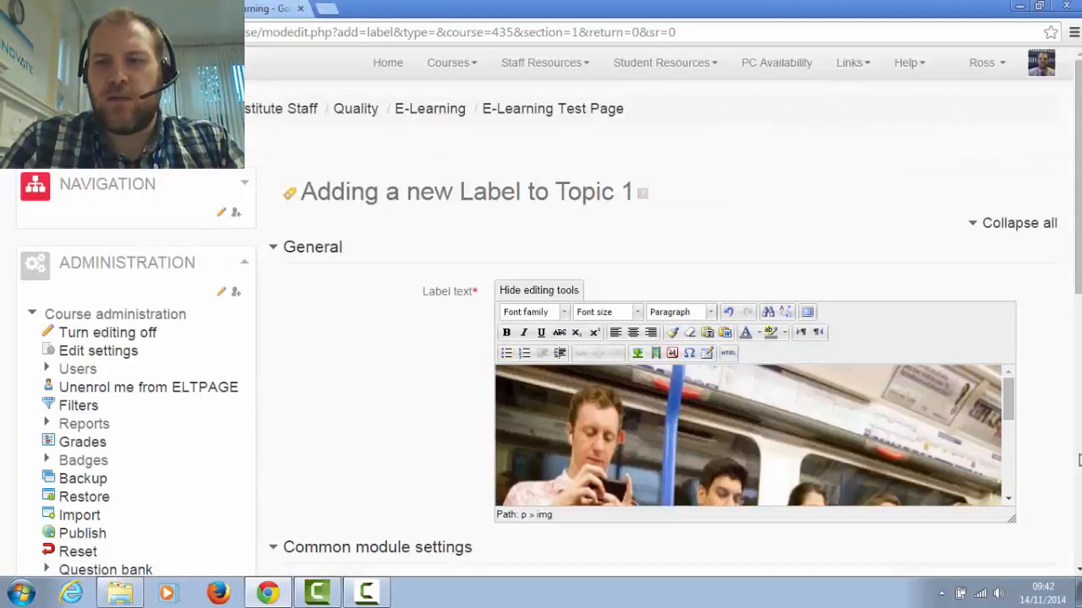
Enlarge the label text editing area to show more of the inserted picture
{"action": "left_click_drag", "start_coordinate": [1011, 519], "coordinate": [1032, 573]}
{"action": "scroll", "coordinate": [280, 313], "scroll_direction": "down", "scroll_amount": 3}
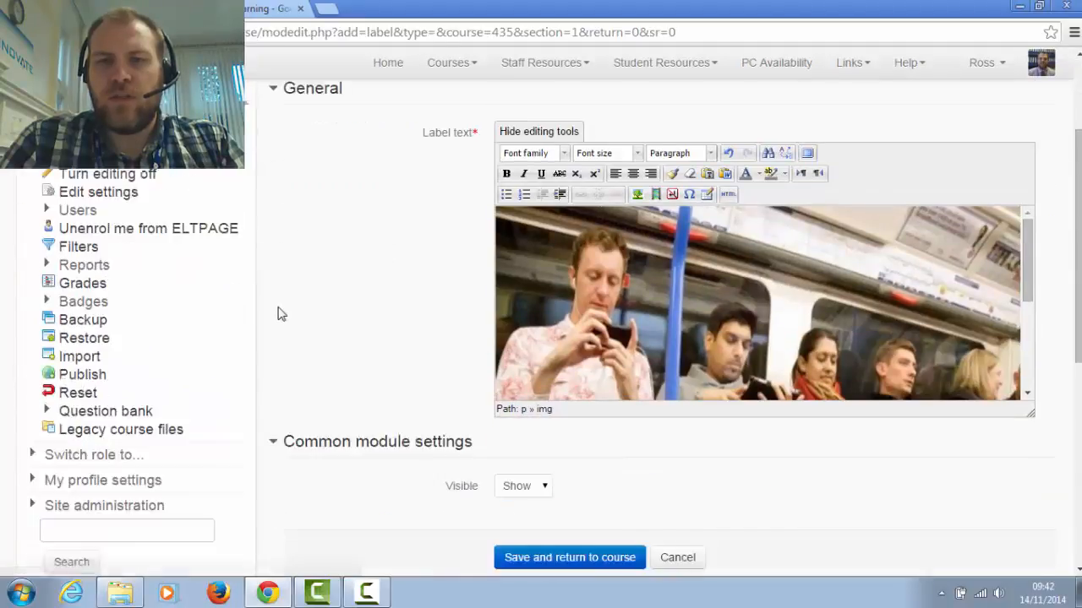
{"action": "scroll", "coordinate": [784, 394], "scroll_direction": "up", "scroll_amount": 2}
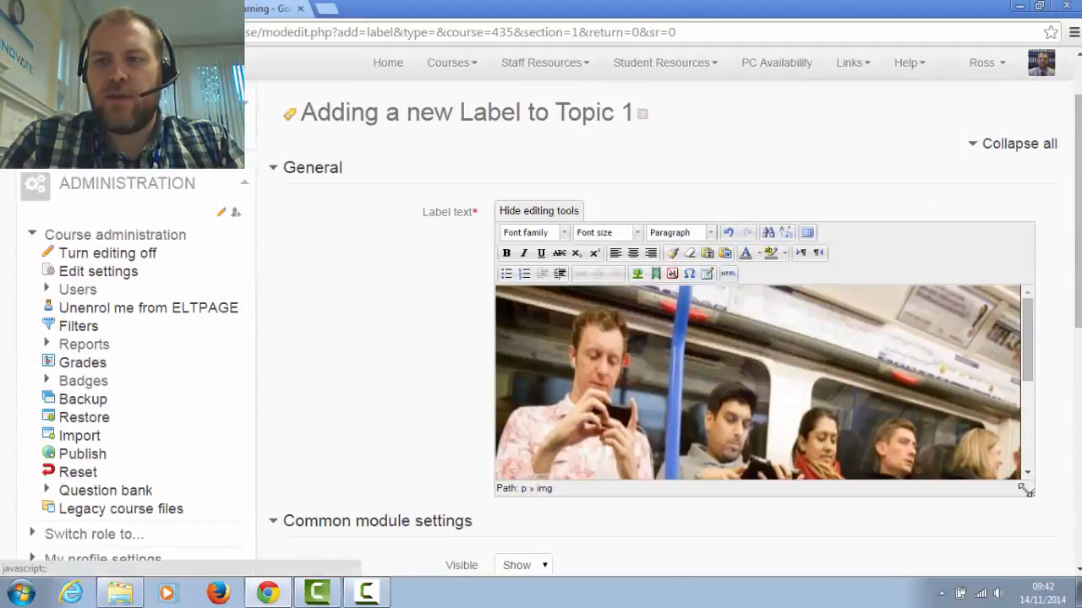
{"action": "left_click_drag", "start_coordinate": [1030, 491], "coordinate": [1043, 522]}
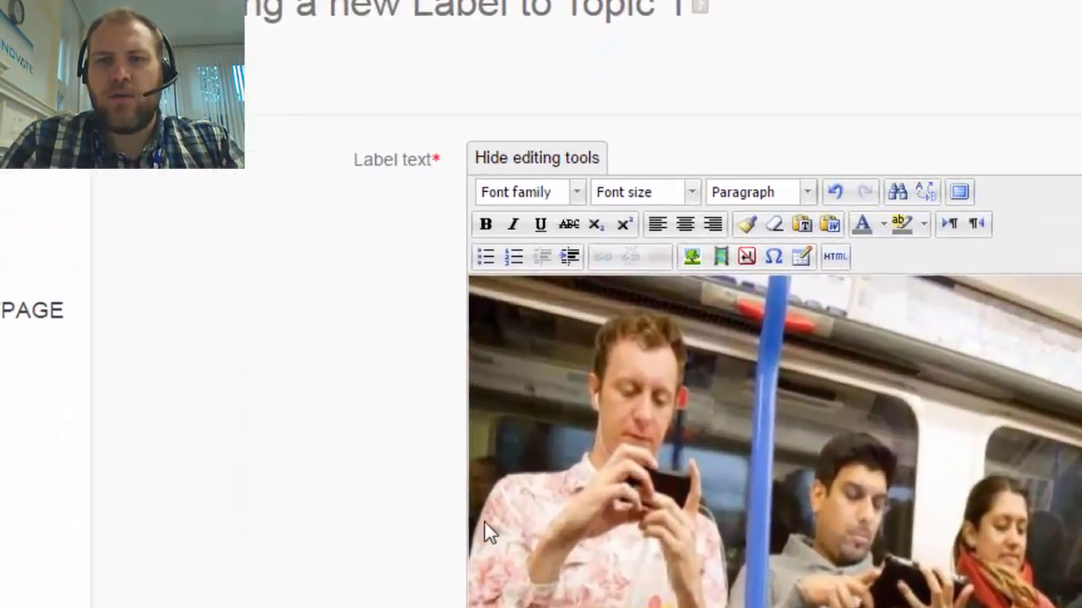
Resize the inserted picture to 400 px wide with proportions constrained, and update it without an image description
{"action": "left_click", "coordinate": [526, 479]}
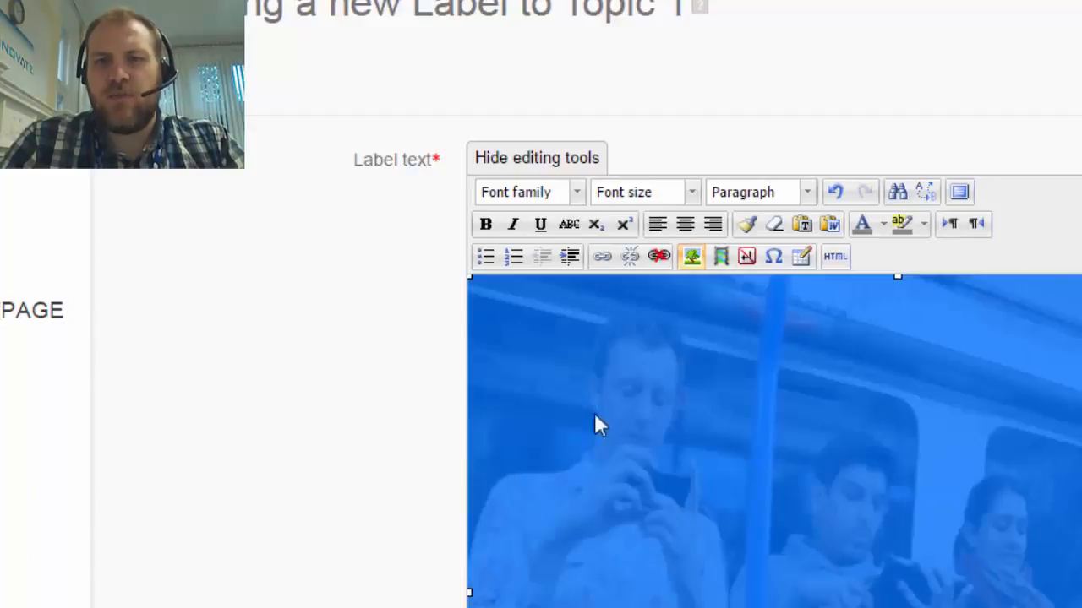
{"action": "left_click", "coordinate": [691, 258]}
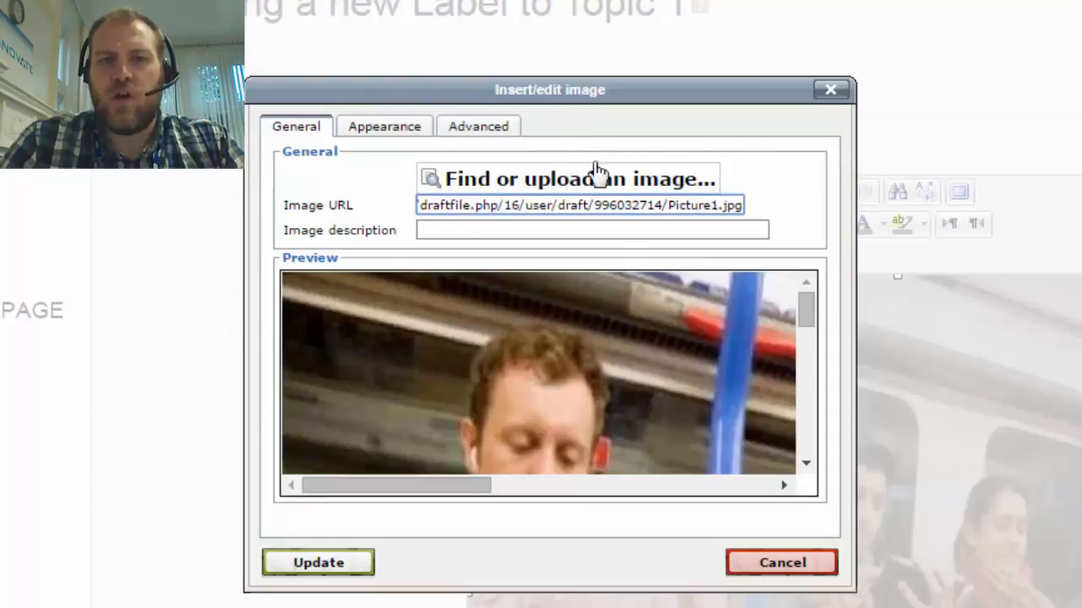
{"action": "left_click", "coordinate": [386, 134]}
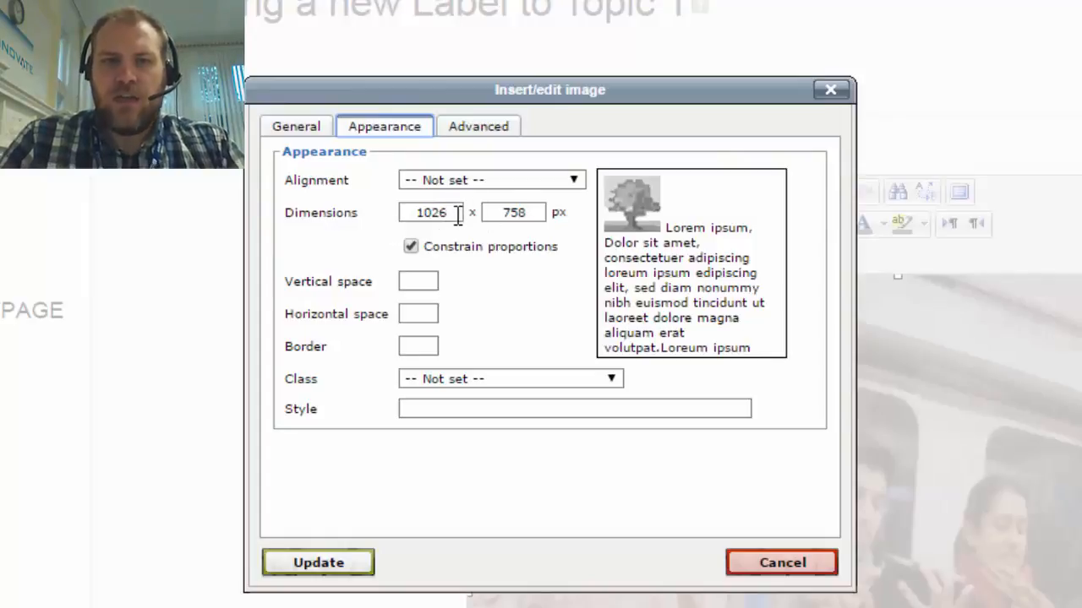
{"action": "left_click_drag", "start_coordinate": [462, 214], "coordinate": [387, 216]}
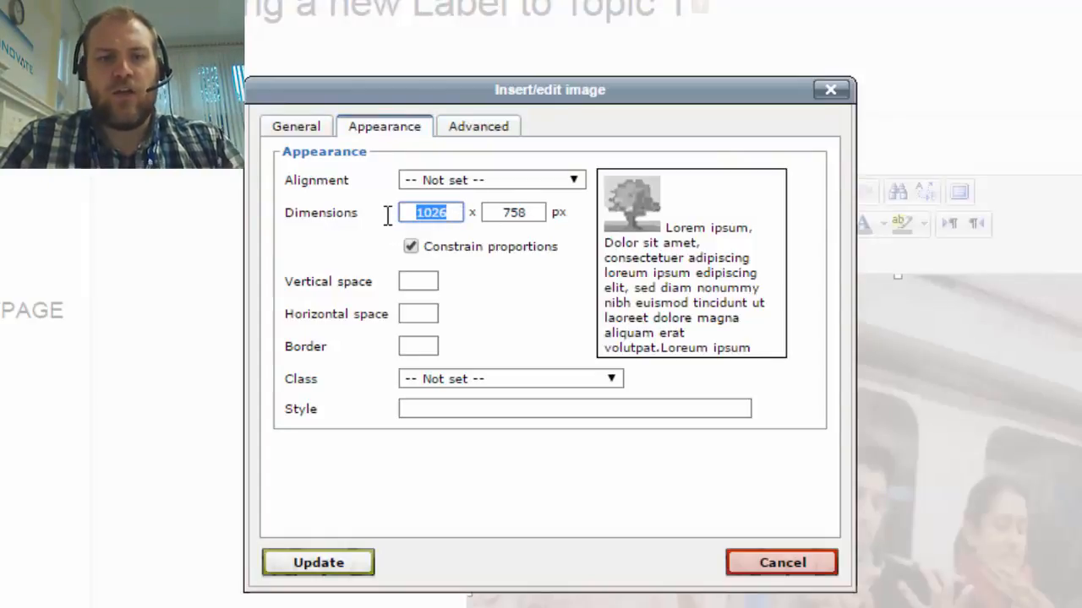
{"action": "type", "text": "400"}
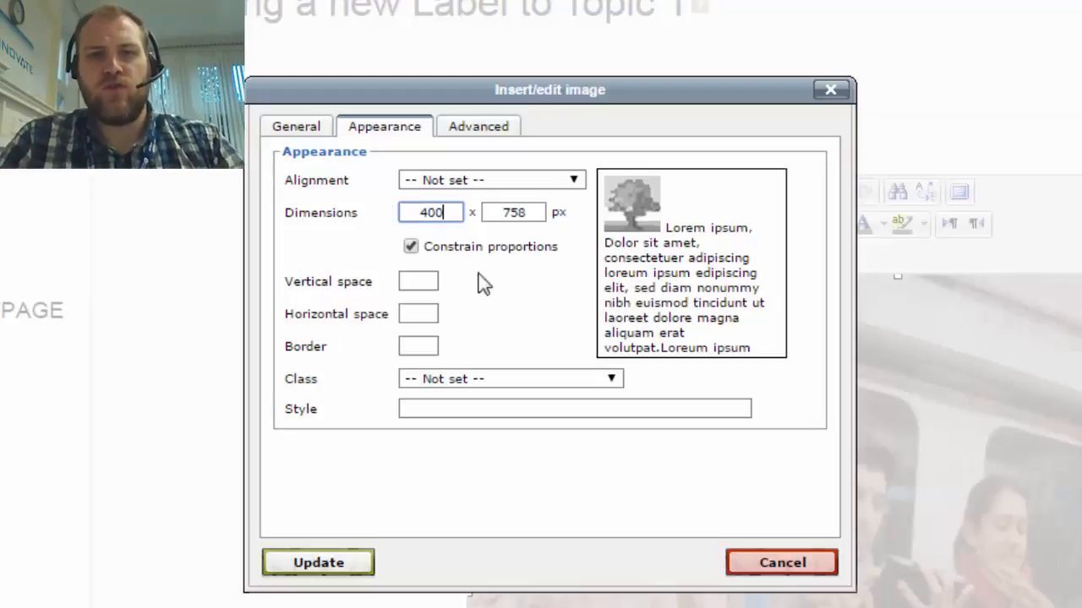
{"action": "left_click", "coordinate": [528, 302]}
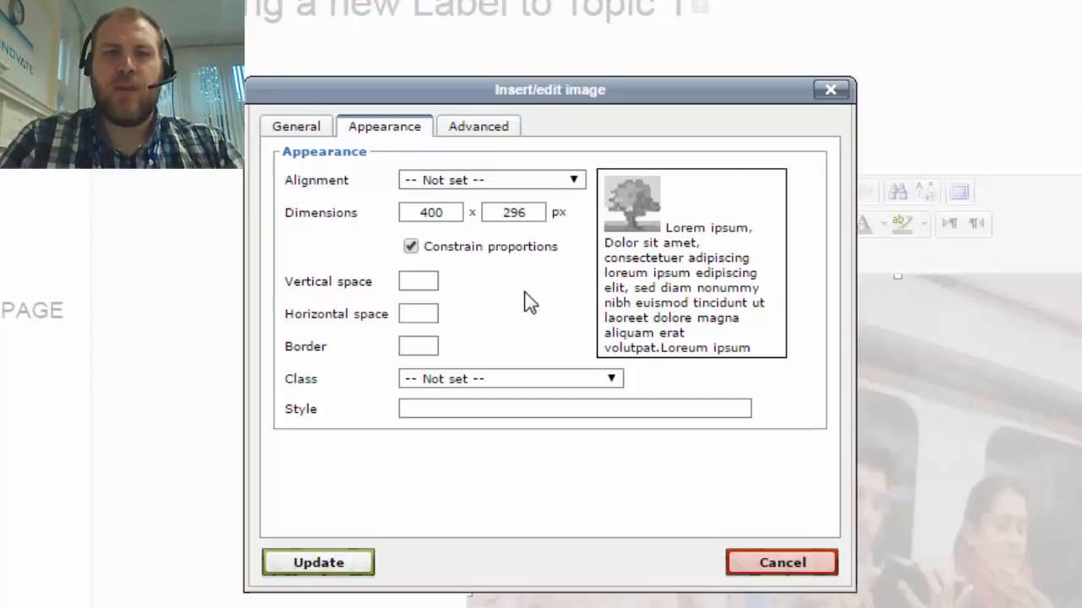
{"action": "left_click", "coordinate": [296, 570]}
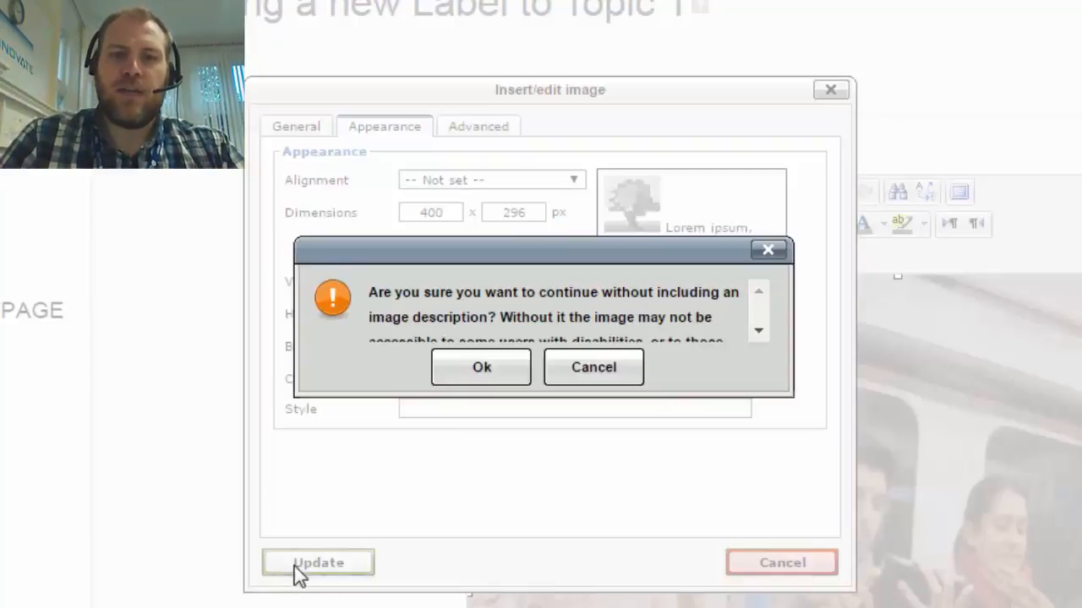
{"action": "left_click", "coordinate": [482, 368]}
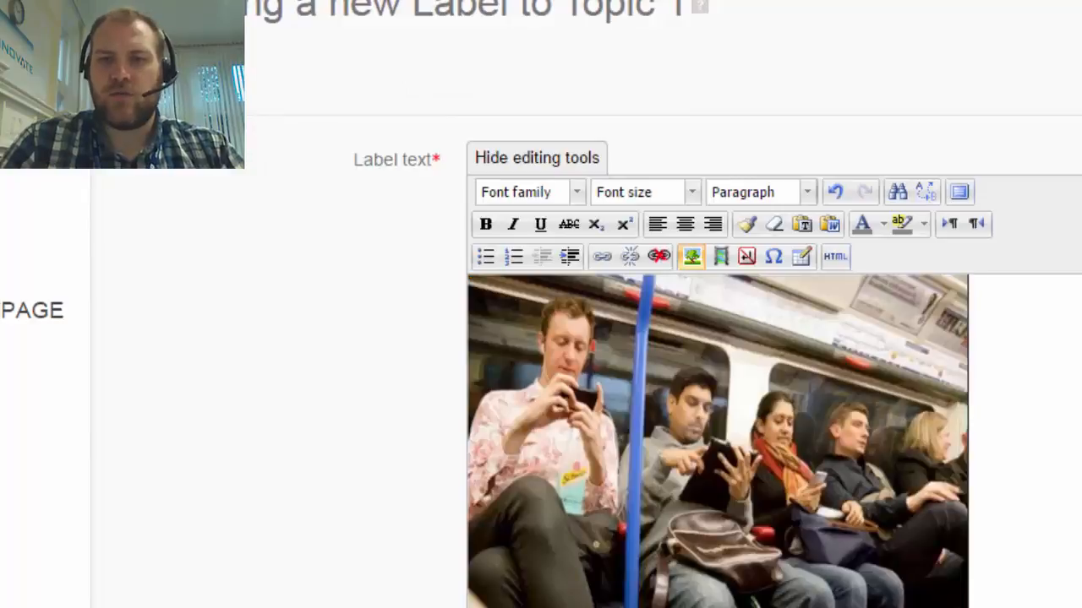
Save the picture label to the course page and move it between the Presentations label and Learning Theories in Topic 1
{"action": "scroll", "coordinate": [1023, 512], "scroll_direction": "down", "scroll_amount": 3}
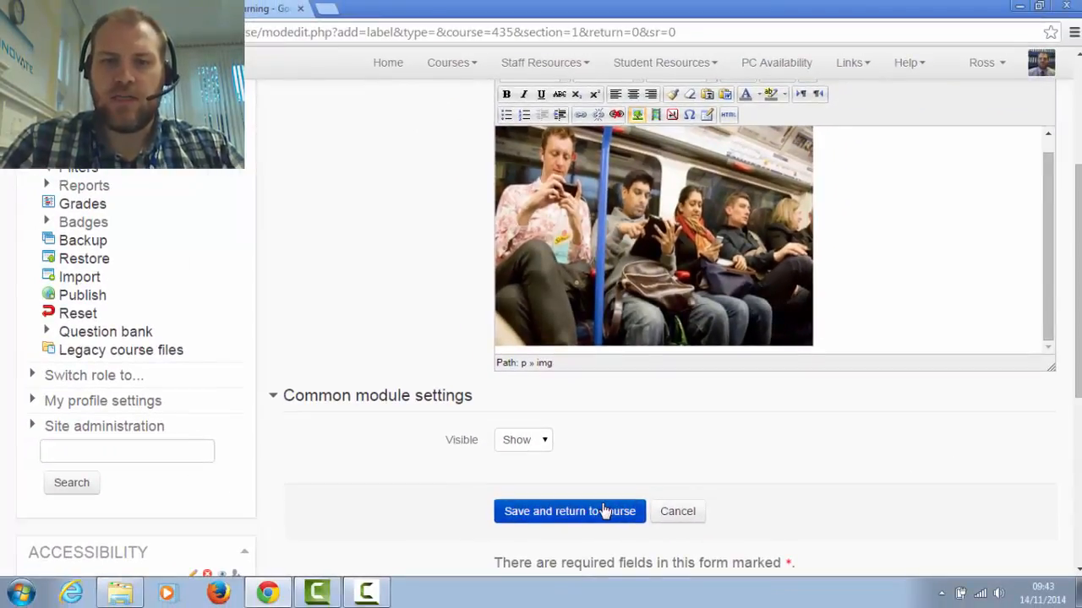
{"action": "left_click", "coordinate": [605, 511]}
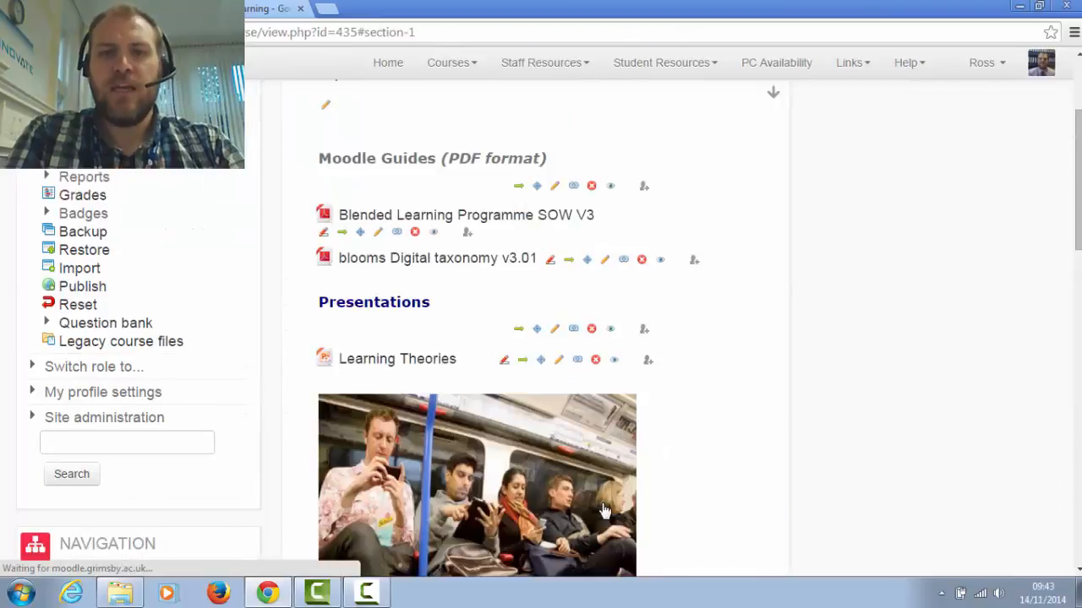
{"action": "scroll", "coordinate": [362, 466], "scroll_direction": "down", "scroll_amount": 3}
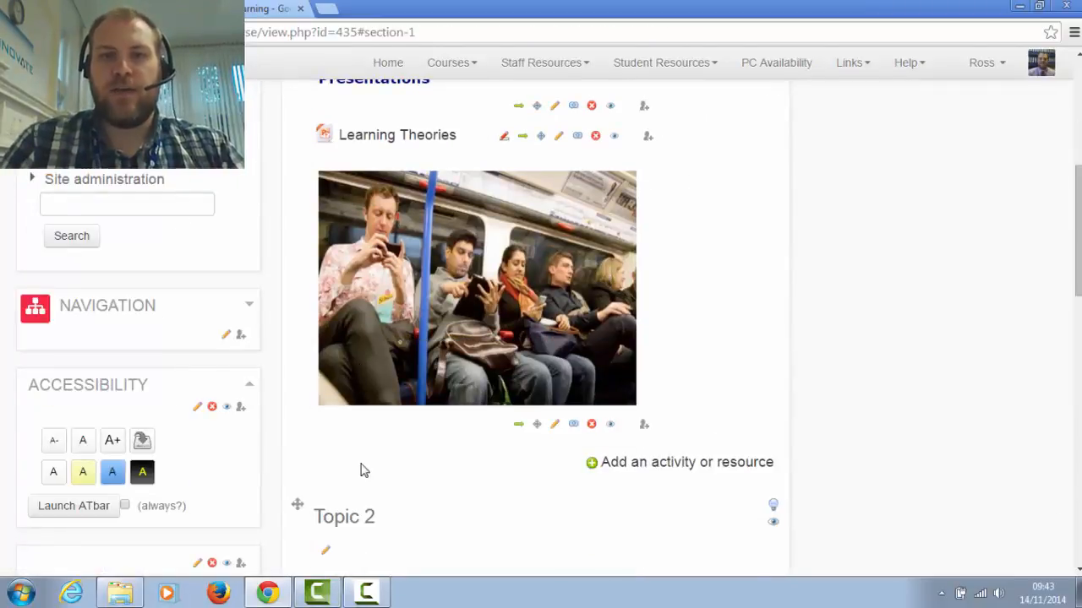
{"action": "scroll", "coordinate": [362, 471], "scroll_direction": "up", "scroll_amount": 1}
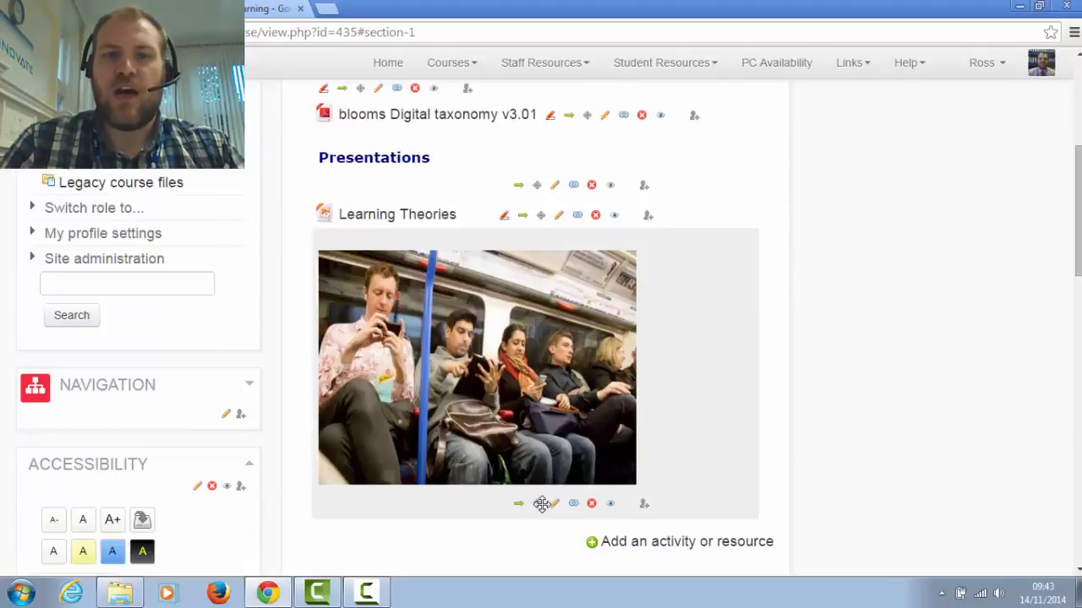
{"action": "left_click_drag", "start_coordinate": [542, 504], "coordinate": [526, 277]}
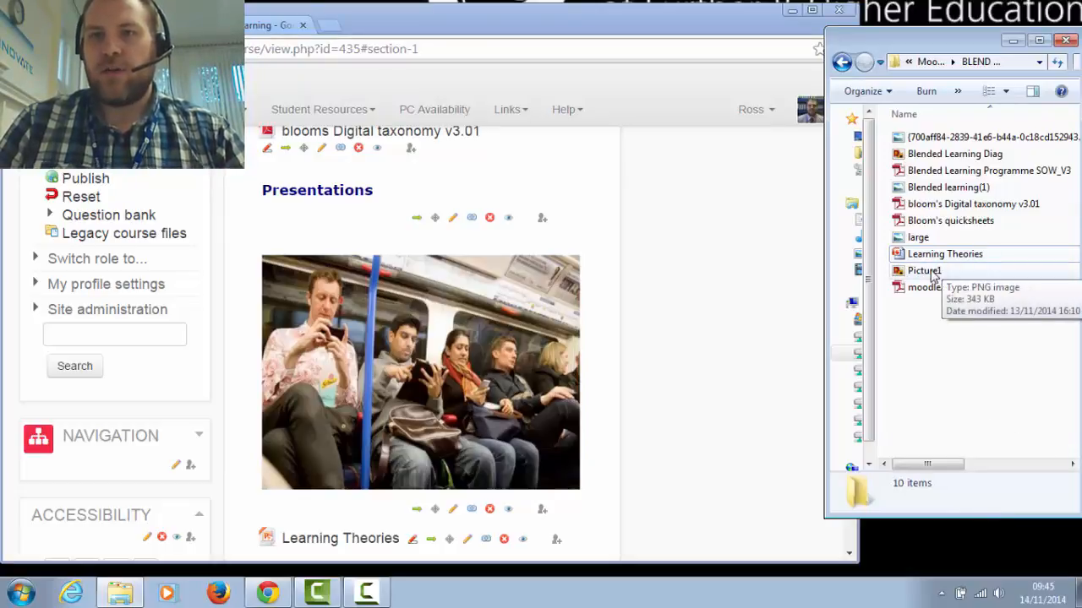
Upload Picture1.png from the file folder into Topic 1 below Learning Theories, adding it as an image on the course page
{"action": "left_click", "coordinate": [559, 15]}
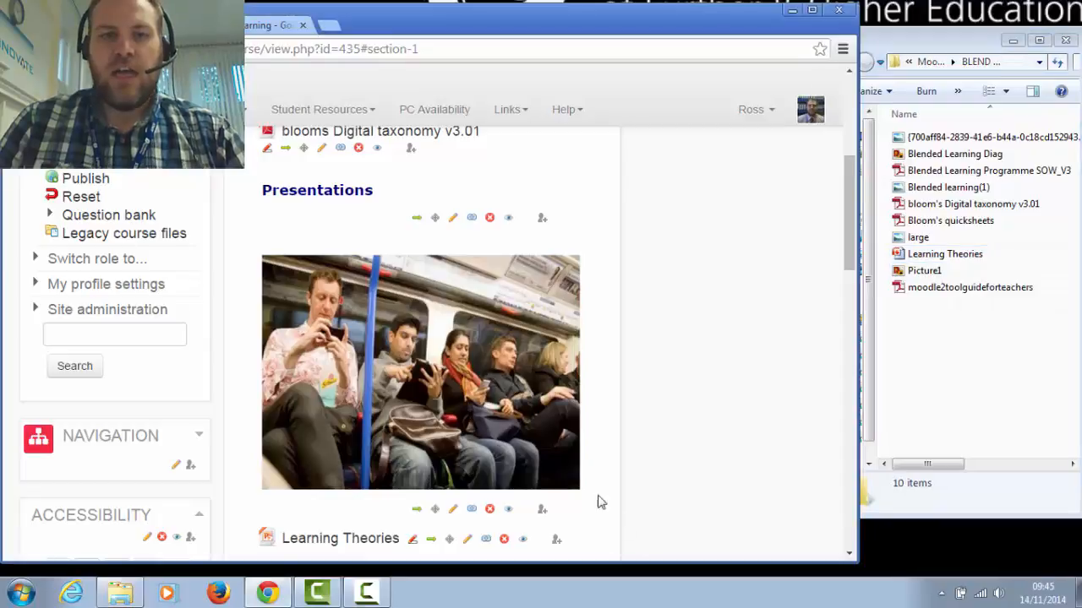
{"action": "scroll", "coordinate": [599, 502], "scroll_direction": "down", "scroll_amount": 2}
{"action": "left_click_drag", "start_coordinate": [923, 270], "coordinate": [354, 427]}
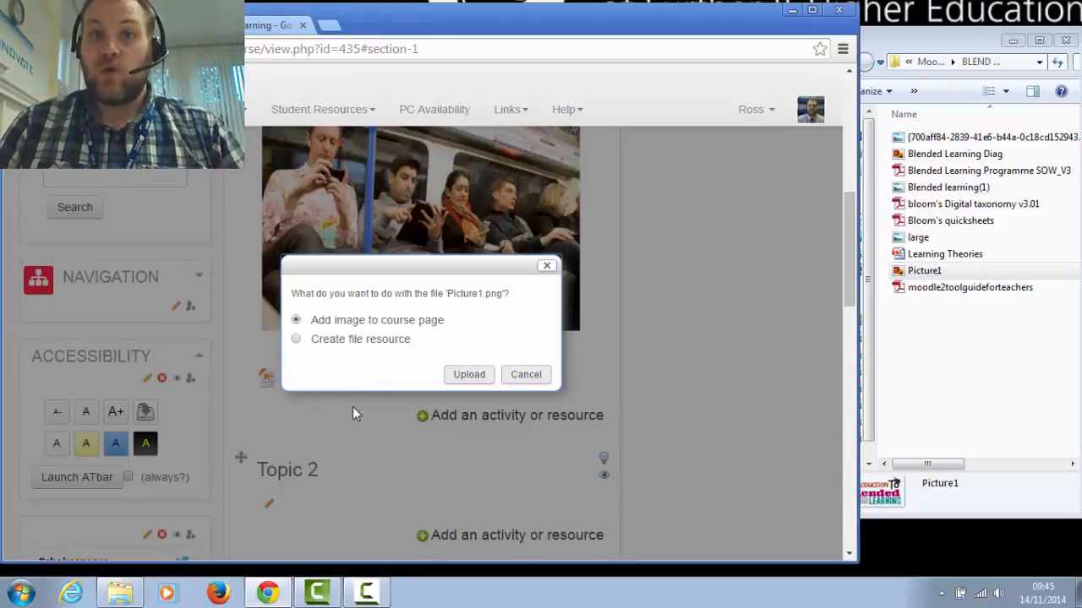
{"action": "left_click", "coordinate": [467, 374]}
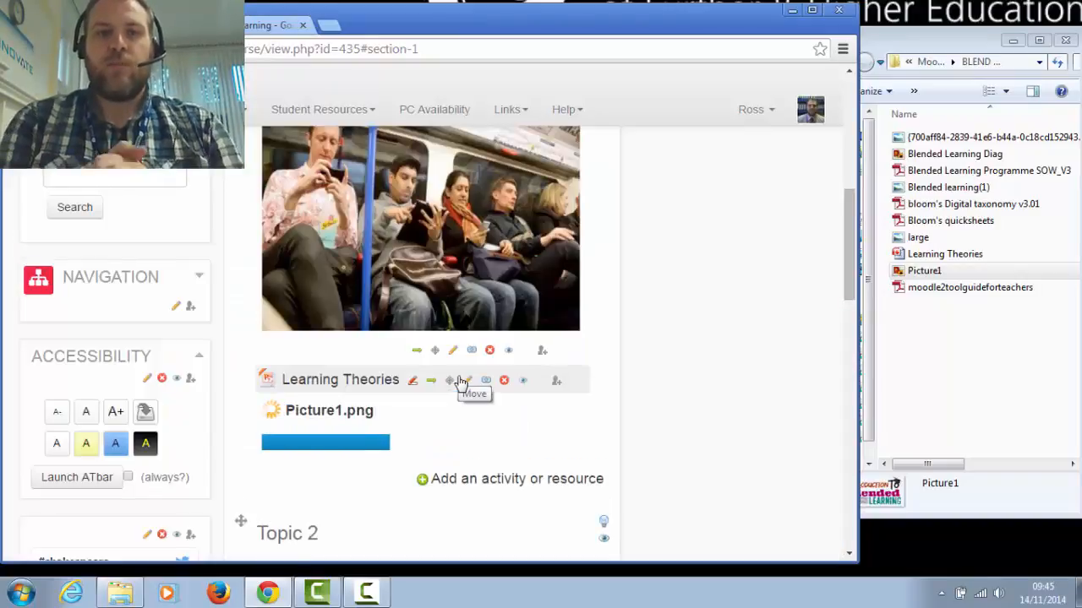
{"action": "scroll", "coordinate": [490, 372], "scroll_direction": "down", "scroll_amount": 2}
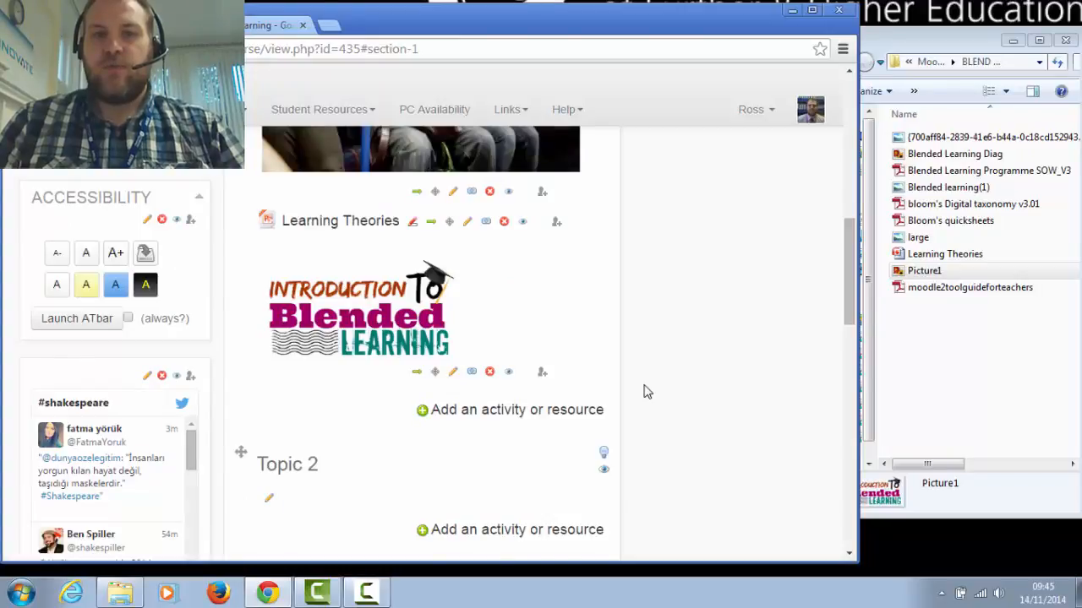
Start adding another Label resource to Topic 1 and maximise the browser window
{"action": "scroll", "coordinate": [643, 391], "scroll_direction": "up", "scroll_amount": 1}
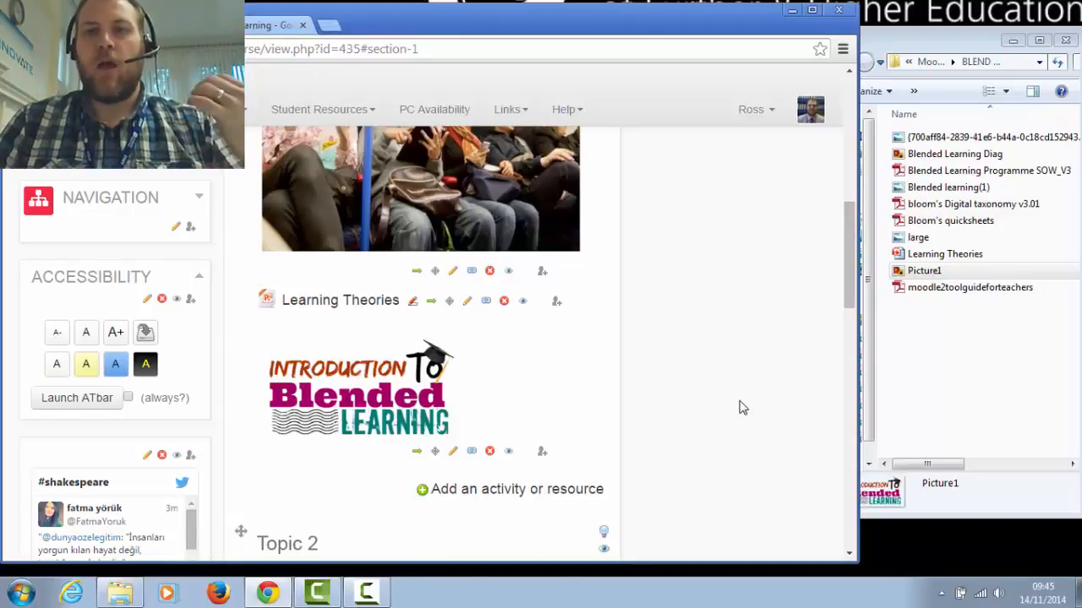
{"action": "scroll", "coordinate": [741, 407], "scroll_direction": "up", "scroll_amount": 4}
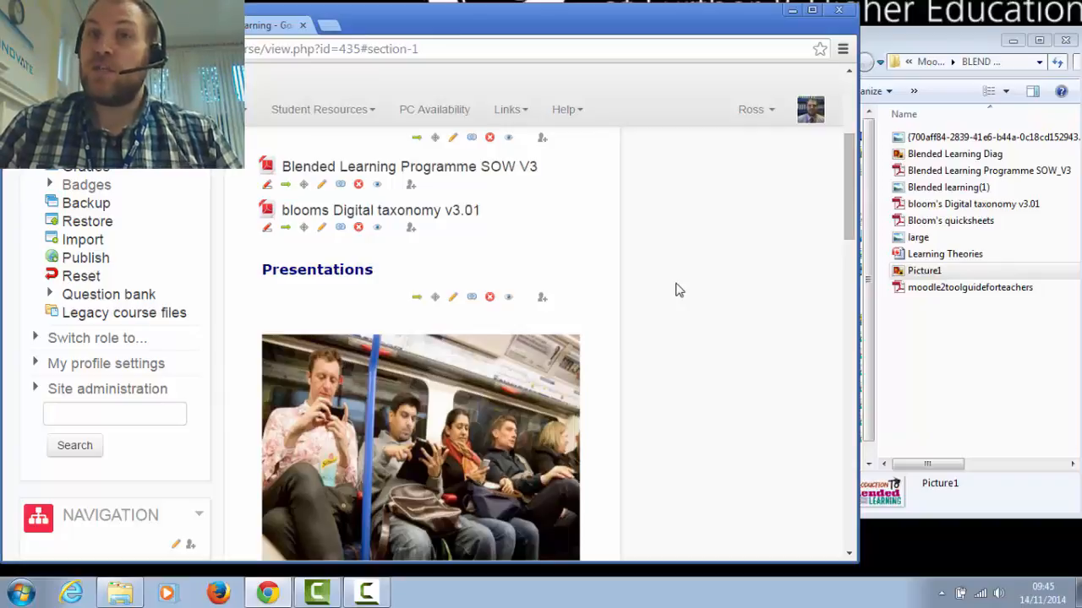
{"action": "scroll", "coordinate": [683, 287], "scroll_direction": "down", "scroll_amount": 8}
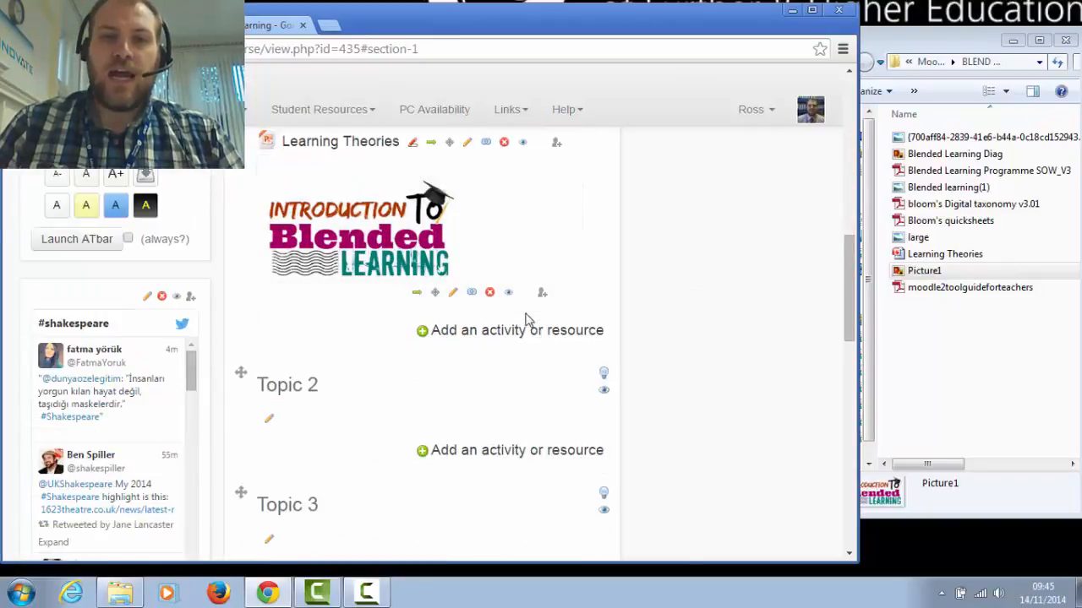
{"action": "left_click", "coordinate": [527, 331]}
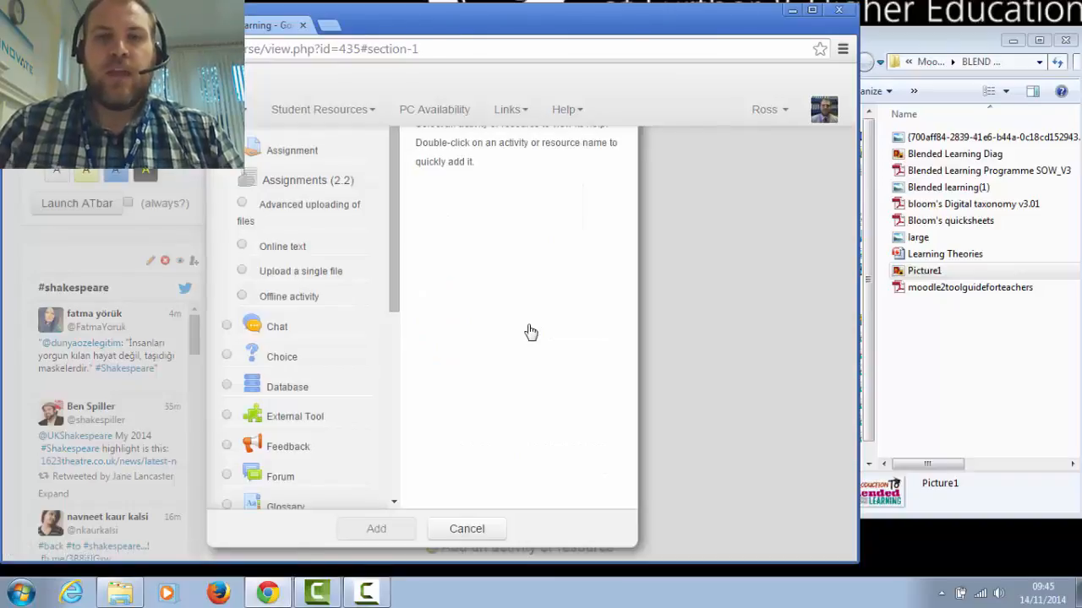
{"action": "scroll", "coordinate": [306, 287], "scroll_direction": "down", "scroll_amount": 5}
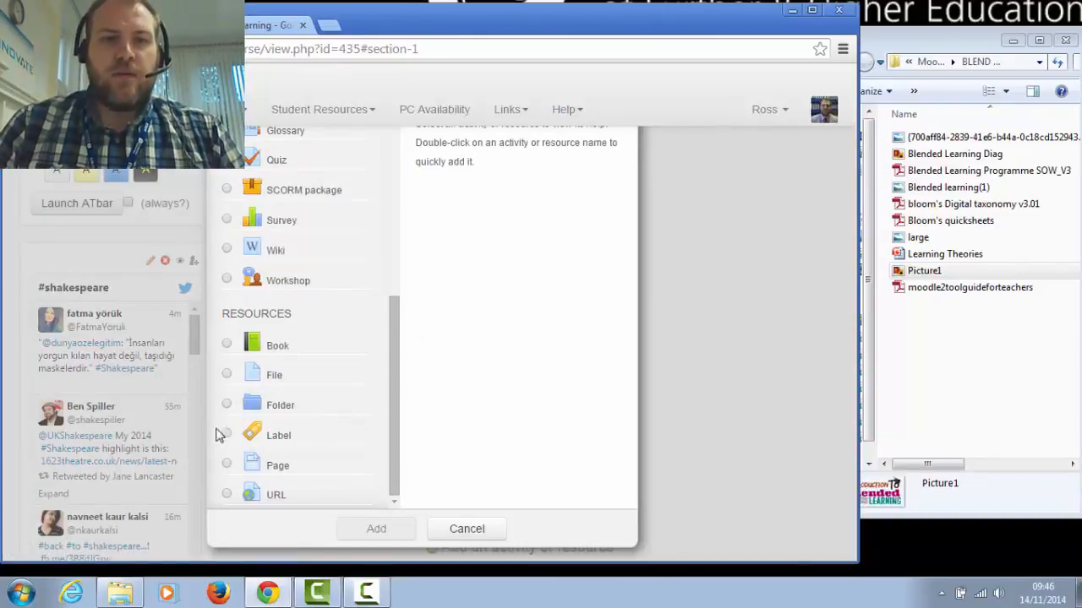
{"action": "left_click", "coordinate": [226, 434]}
{"action": "left_click", "coordinate": [378, 530]}
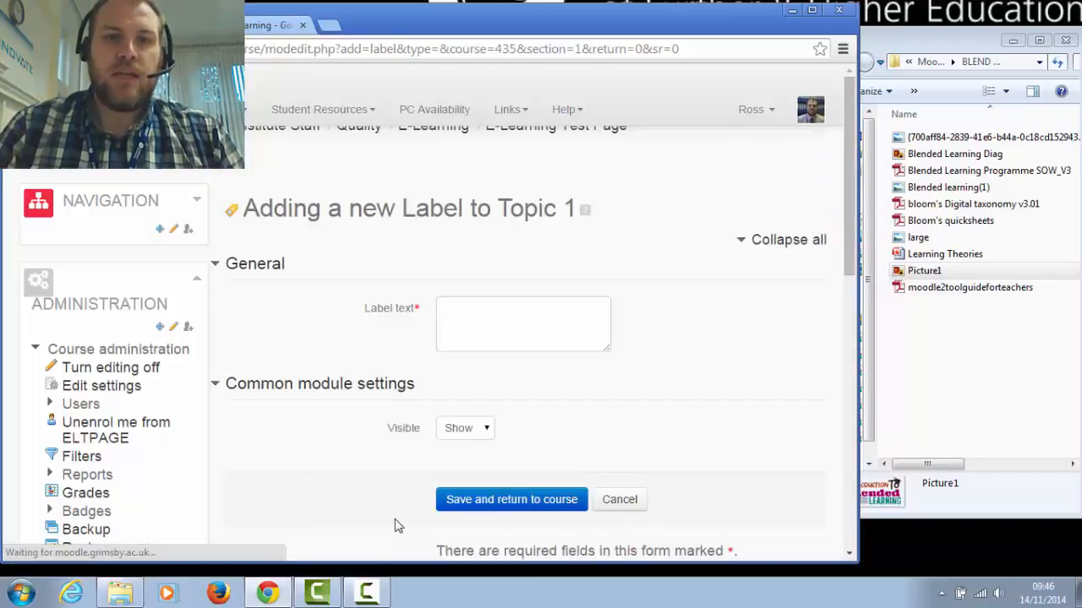
{"action": "left_click", "coordinate": [813, 13]}
{"action": "scroll", "coordinate": [790, 405], "scroll_direction": "down", "scroll_amount": 1}
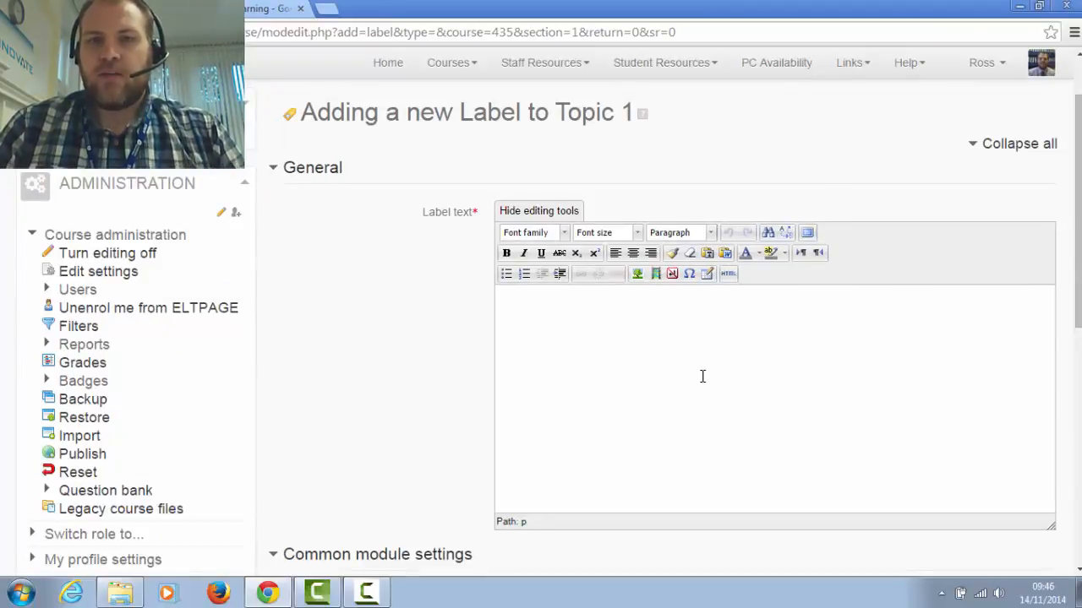
Start inserting Moodle media into the label text and search YouTube videos for "Blended Learning" in the file picker
{"action": "left_click", "coordinate": [654, 273]}
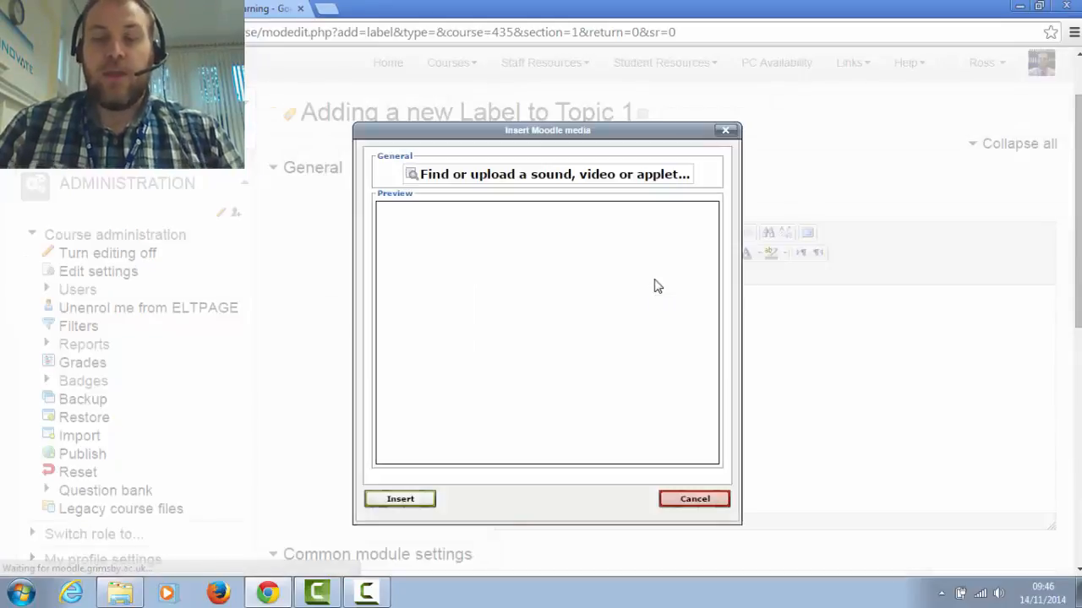
{"action": "left_click", "coordinate": [552, 177]}
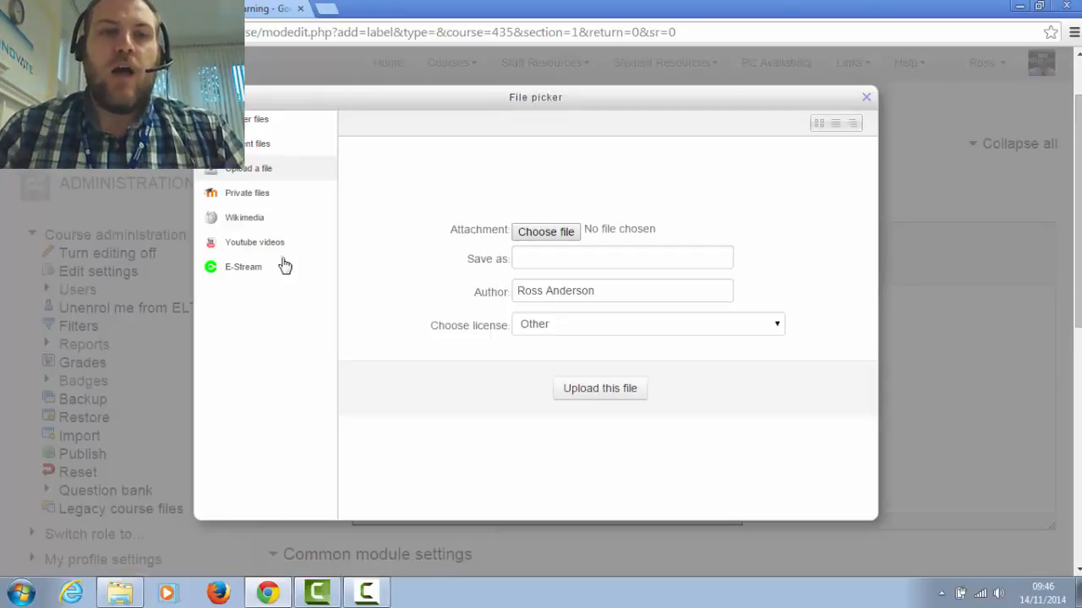
{"action": "left_click", "coordinate": [259, 241]}
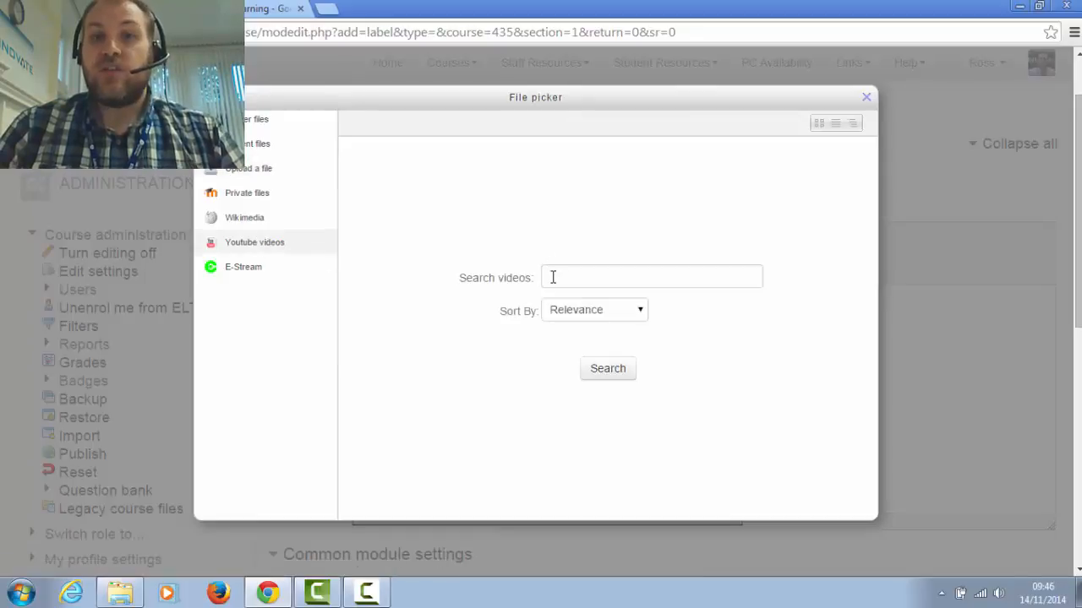
{"action": "left_click", "coordinate": [553, 277]}
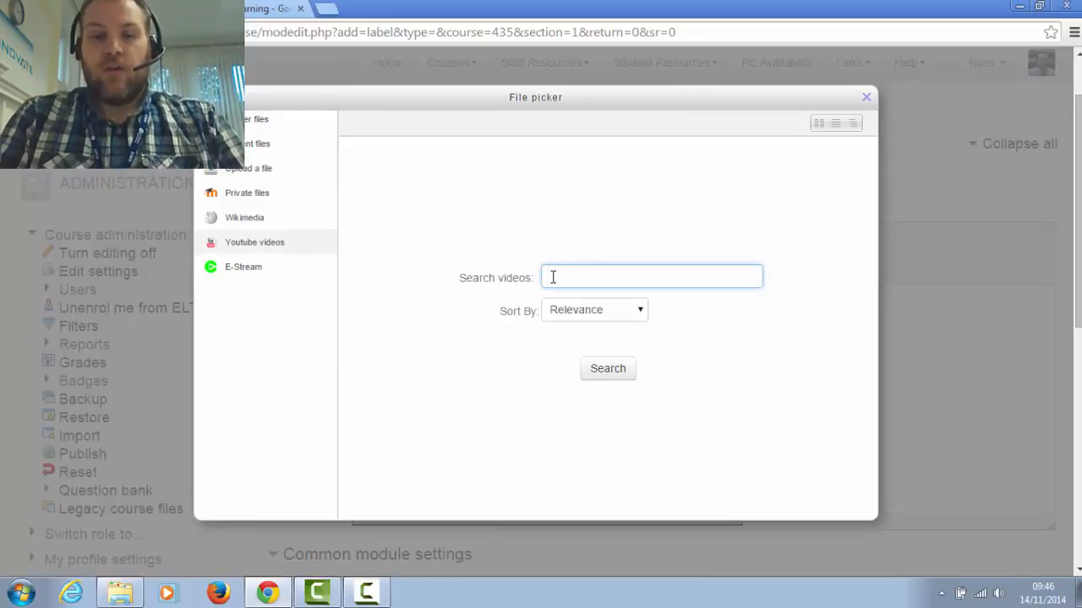
{"action": "type", "text": "Blended "}
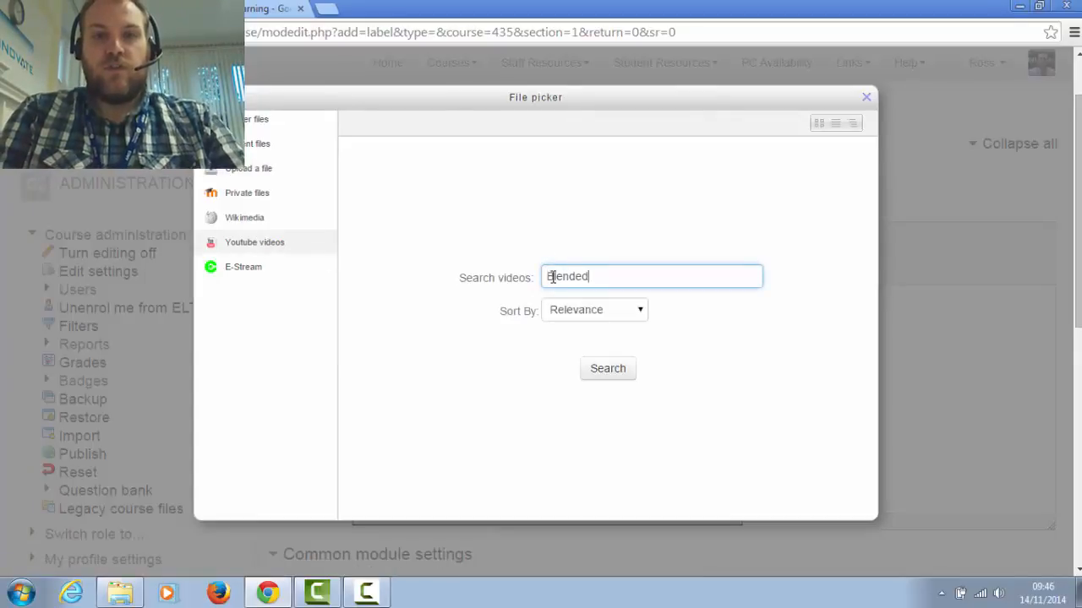
{"action": "type", "text": "Learning"}
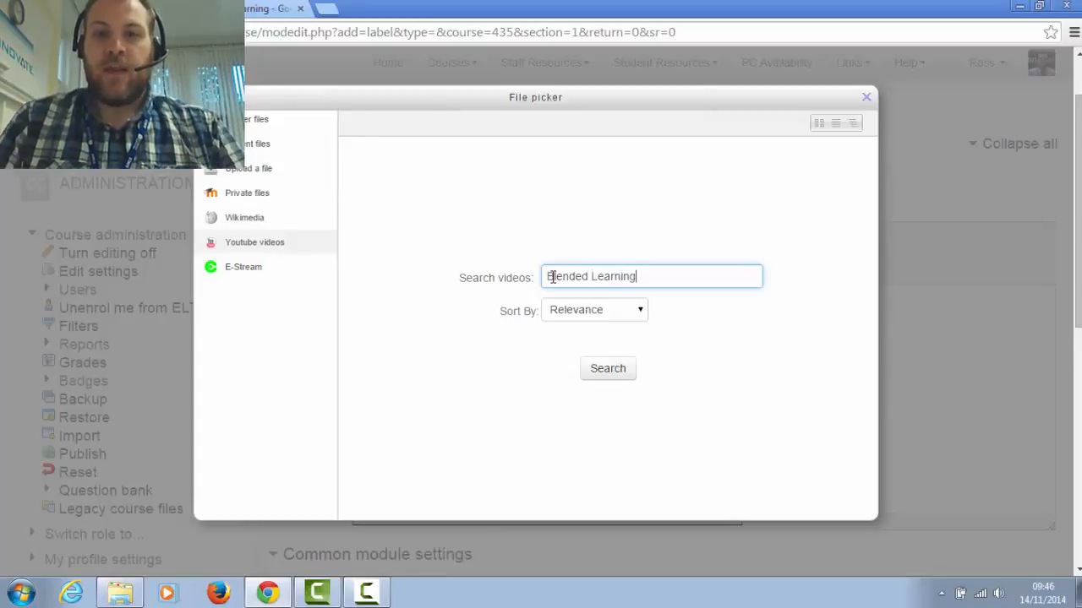
{"action": "key", "text": "Return"}
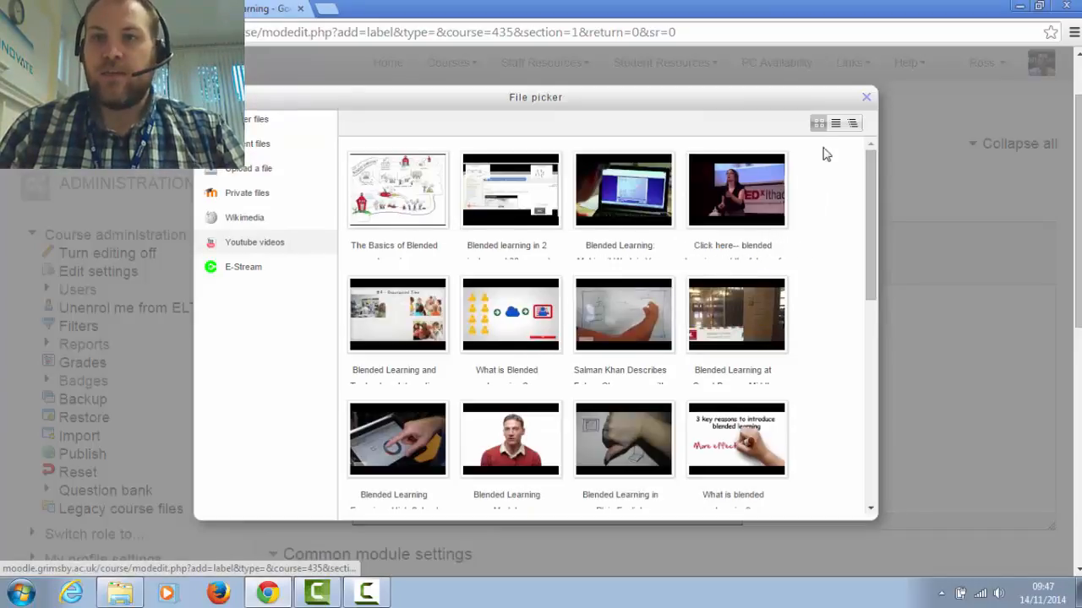
Browse the Blended Learning video results as a tree of titles and again as thumbnails
{"action": "left_click", "coordinate": [854, 125]}
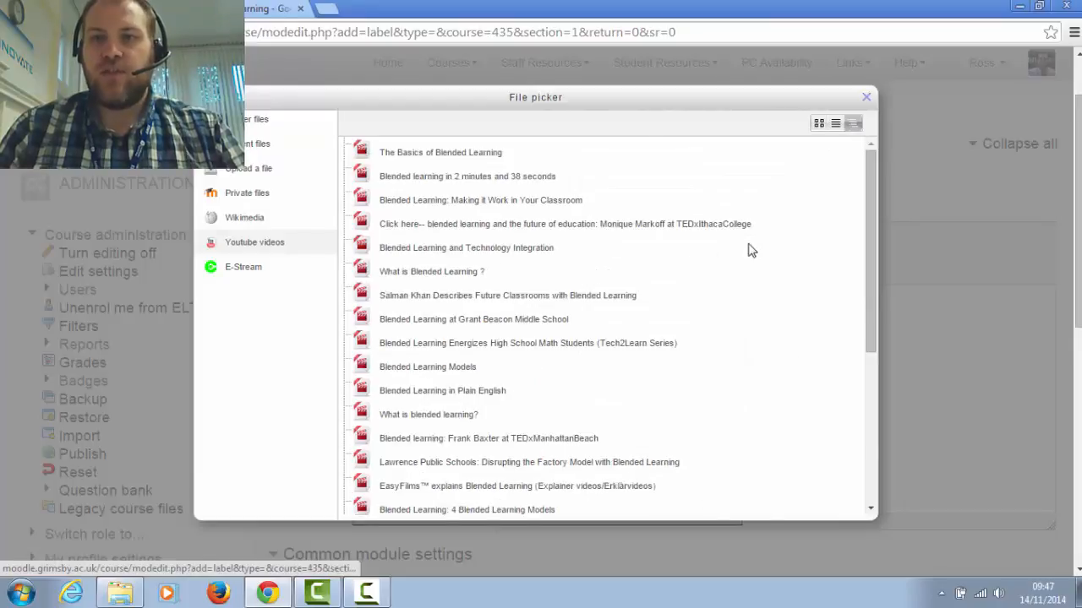
{"action": "scroll", "coordinate": [748, 248], "scroll_direction": "down", "scroll_amount": 10}
{"action": "scroll", "coordinate": [834, 249], "scroll_direction": "up", "scroll_amount": 8}
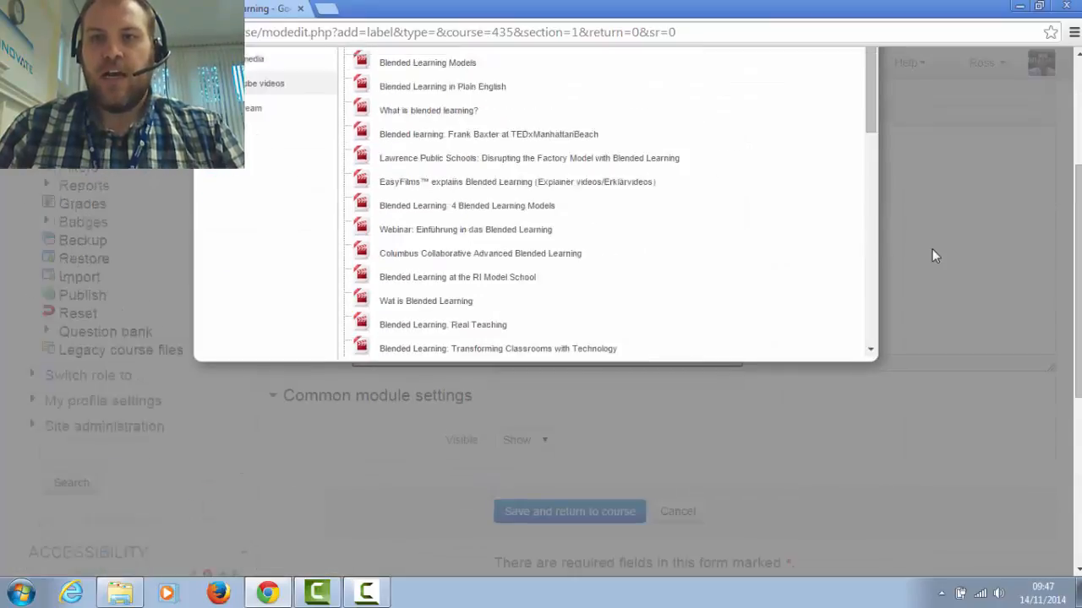
{"action": "scroll", "coordinate": [932, 254], "scroll_direction": "up", "scroll_amount": 3}
{"action": "scroll", "coordinate": [463, 264], "scroll_direction": "down", "scroll_amount": 3}
{"action": "scroll", "coordinate": [463, 264], "scroll_direction": "down", "scroll_amount": 3}
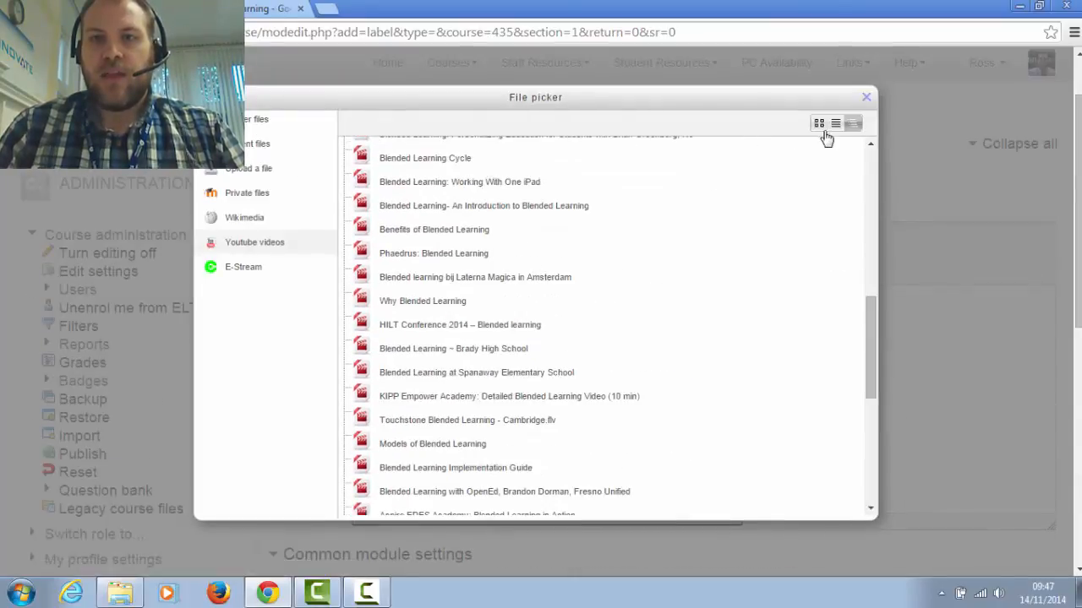
{"action": "left_click", "coordinate": [818, 124]}
{"action": "scroll", "coordinate": [598, 338], "scroll_direction": "up", "scroll_amount": 8}
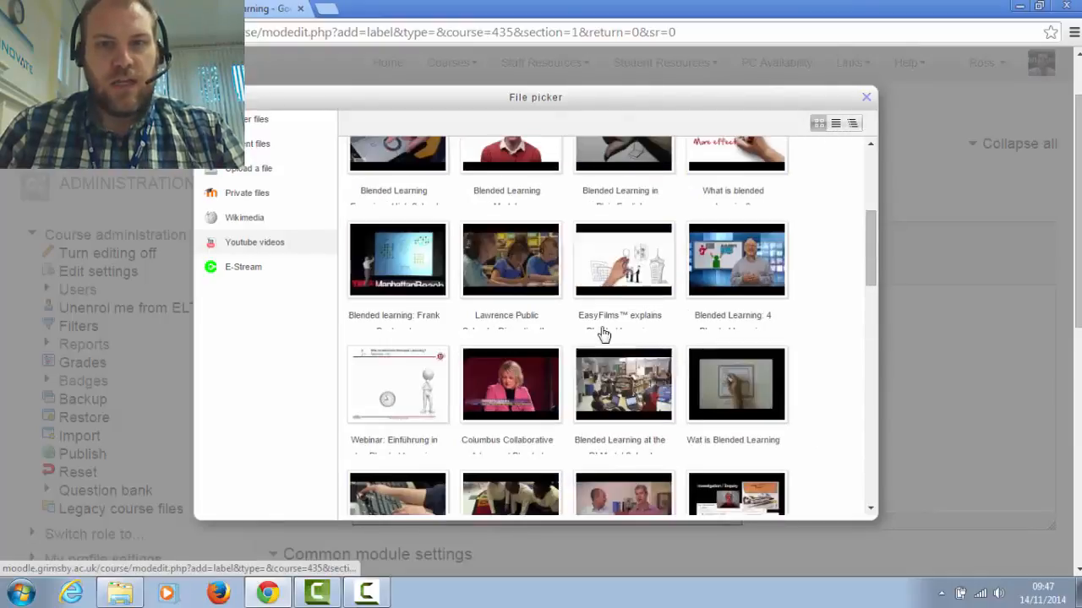
Choose the "What is Blended Learning ?" YouTube video, play a few seconds of its preview, and insert it into the label text
{"action": "left_click", "coordinate": [524, 331]}
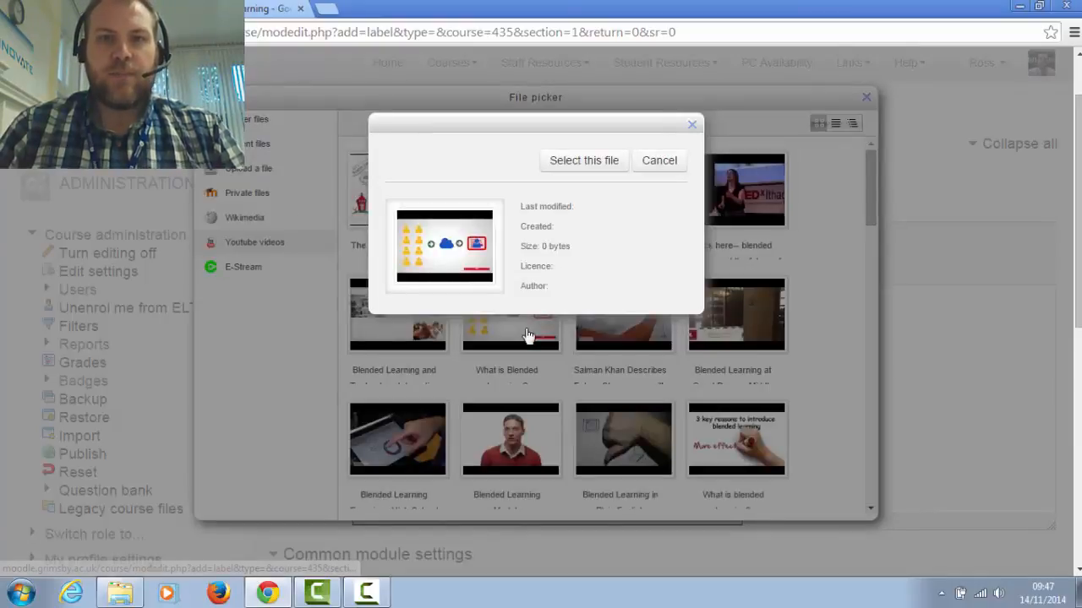
{"action": "left_click", "coordinate": [600, 161]}
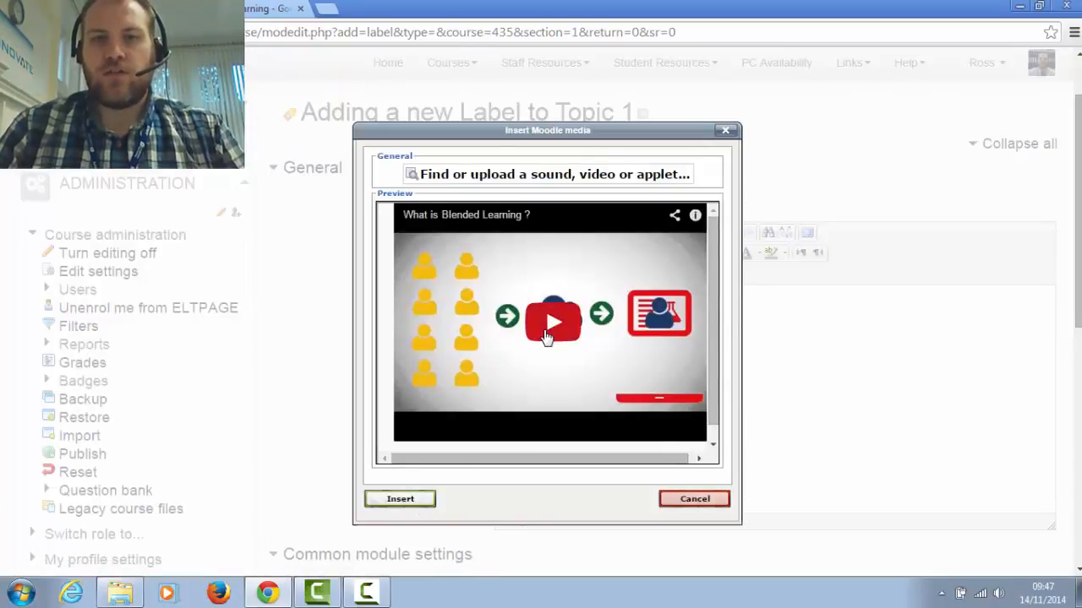
{"action": "left_click", "coordinate": [549, 325]}
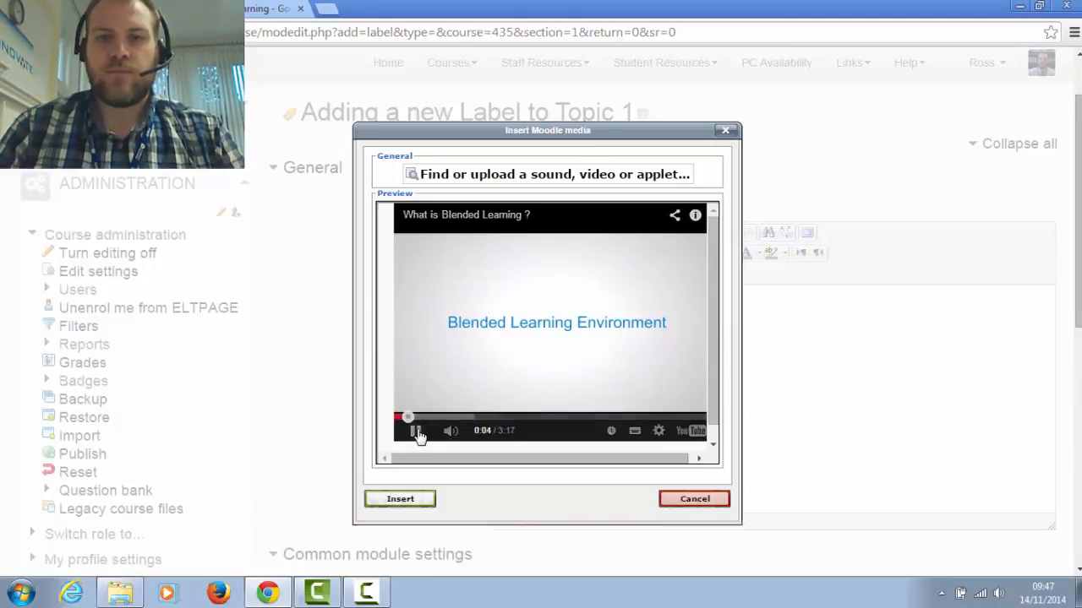
{"action": "left_click", "coordinate": [416, 432]}
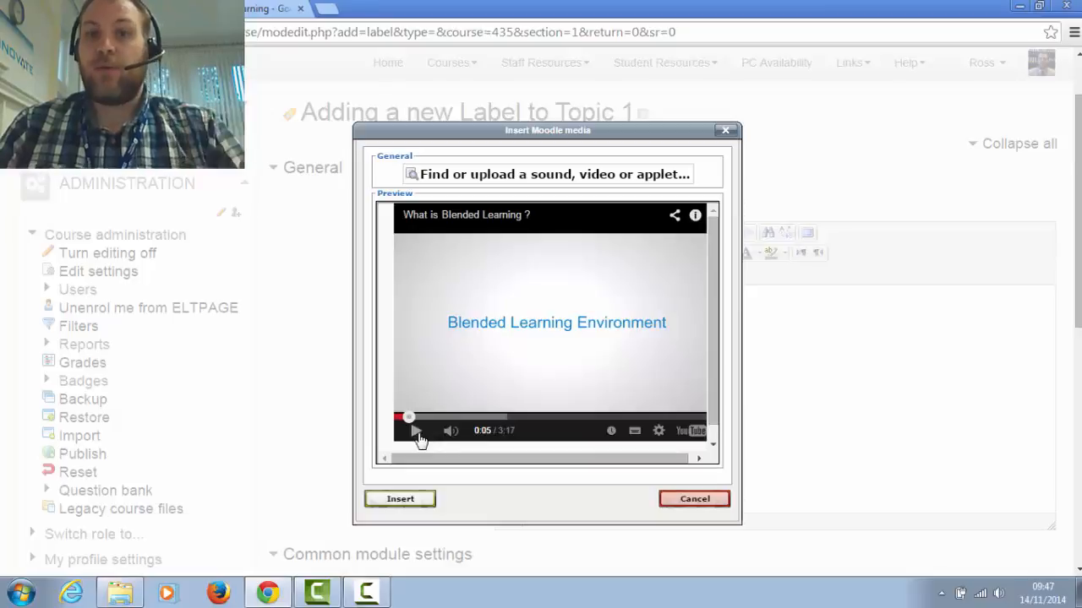
{"action": "left_click", "coordinate": [413, 500]}
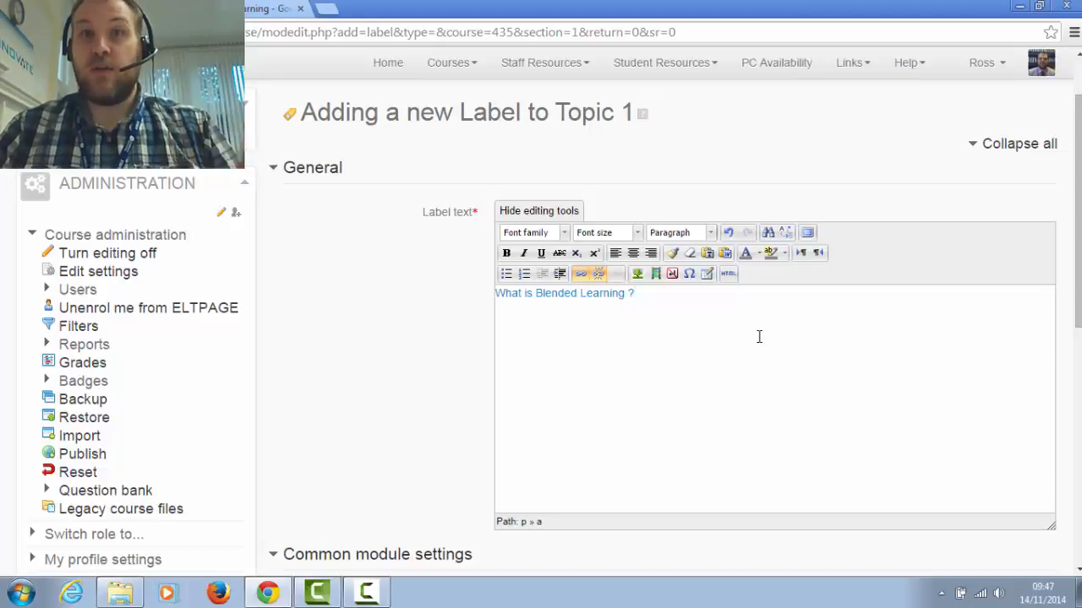
Save the video label, return to the course page and view the embedded video at the end of Topic 1
{"action": "scroll", "coordinate": [535, 466], "scroll_direction": "down", "scroll_amount": 3}
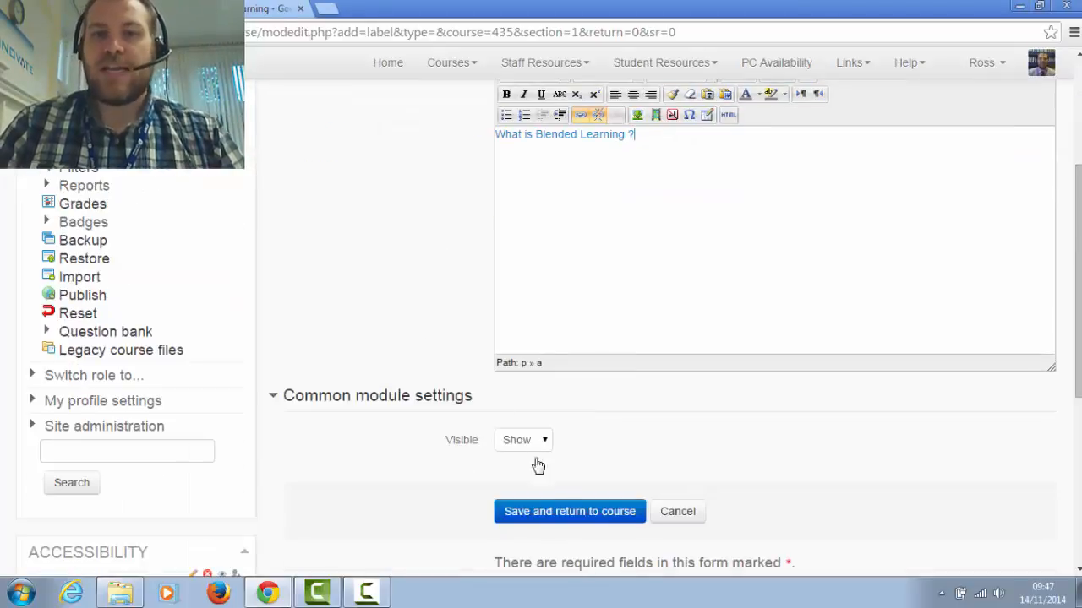
{"action": "left_click", "coordinate": [603, 517]}
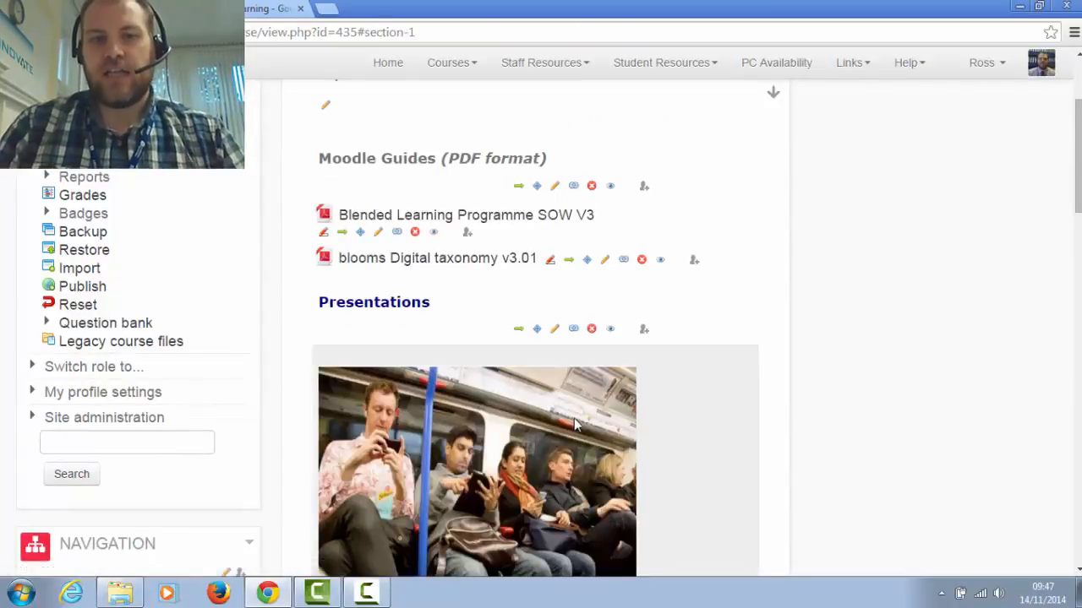
{"action": "scroll", "coordinate": [579, 423], "scroll_direction": "down", "scroll_amount": 7}
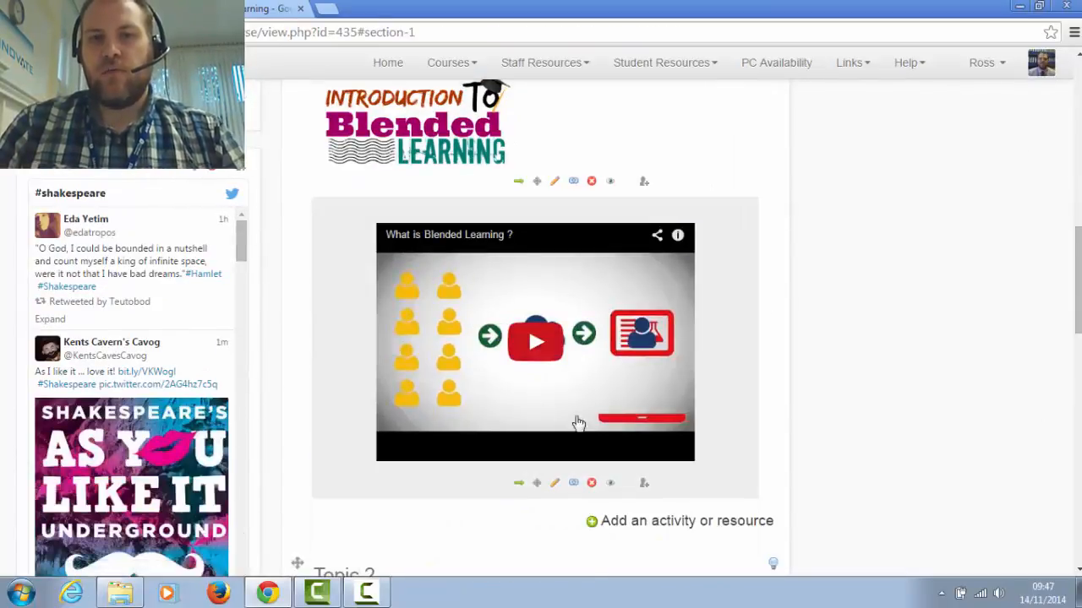